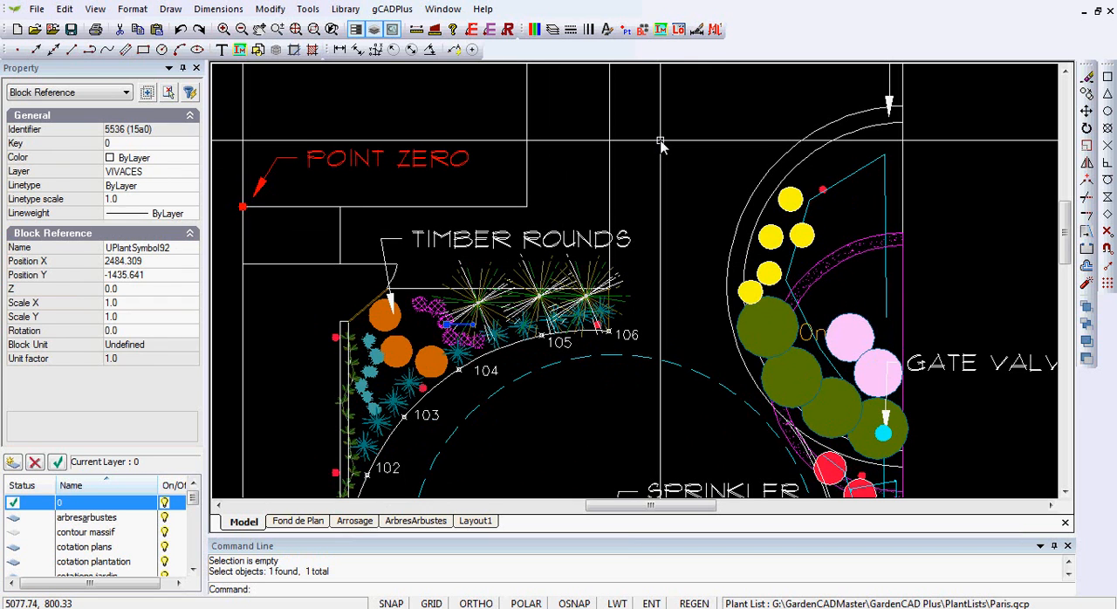
Step: Examine the tall tree symbol above the grass area in model space and in the Fond de Plan layout
key("Escape")
scroll(689, 138, "down", 1)
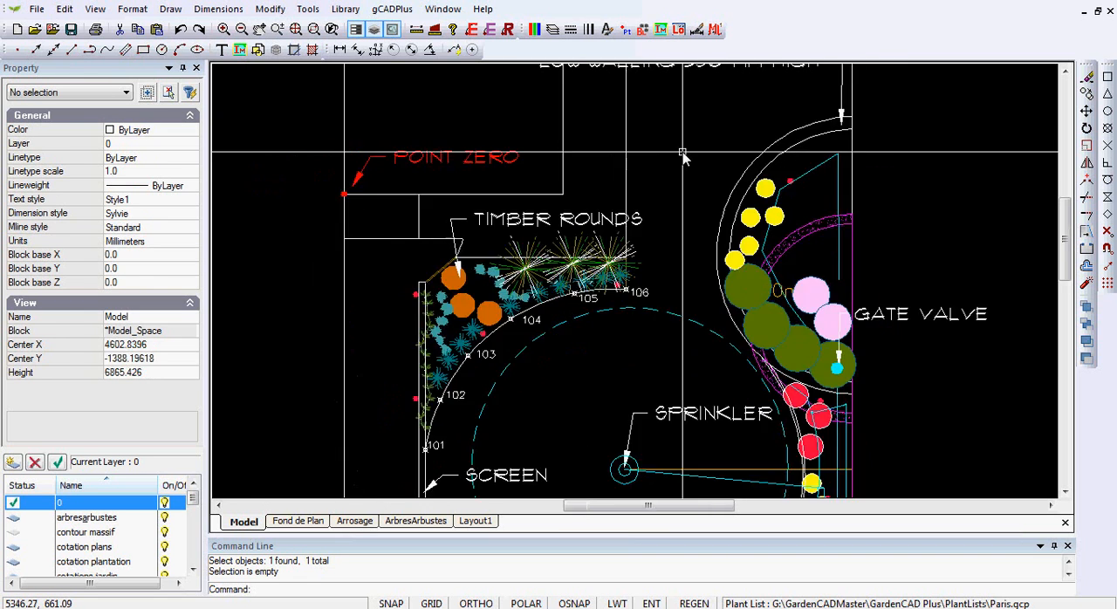
mouse_move(695, 137)
middle_mouse_down()
mouse_move(681, 169)
mouse_move(687, 251)
mouse_move(653, 250)
mouse_move(678, 204)
mouse_move(576, 314)
middle_mouse_up()
scroll(652, 250, "down", 1)
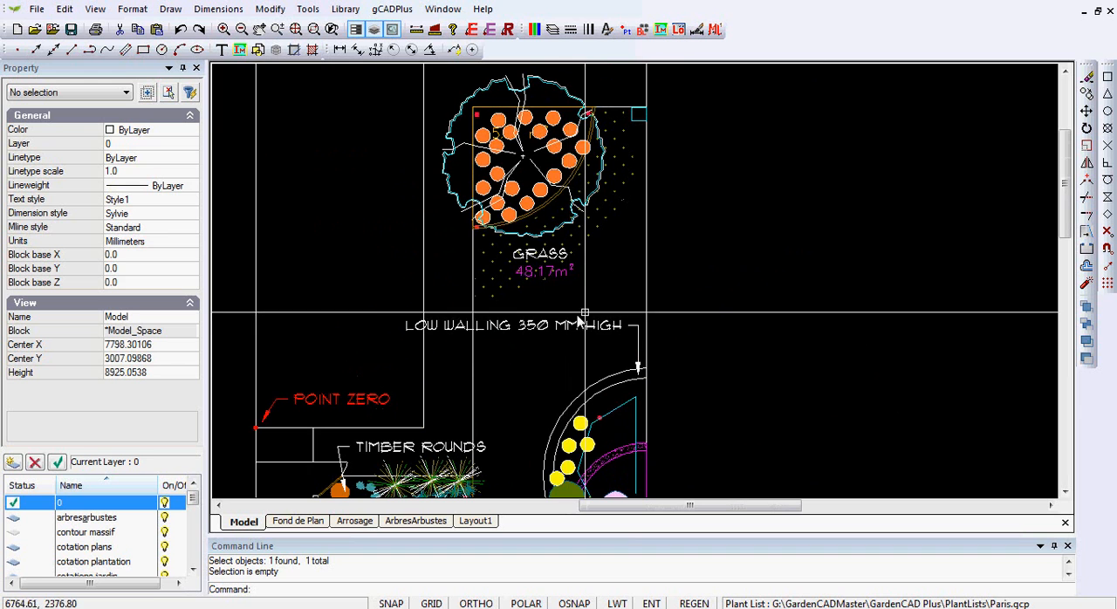
scroll(546, 210, "up", 1)
middle_click_drag(622, 253, 620, 301)
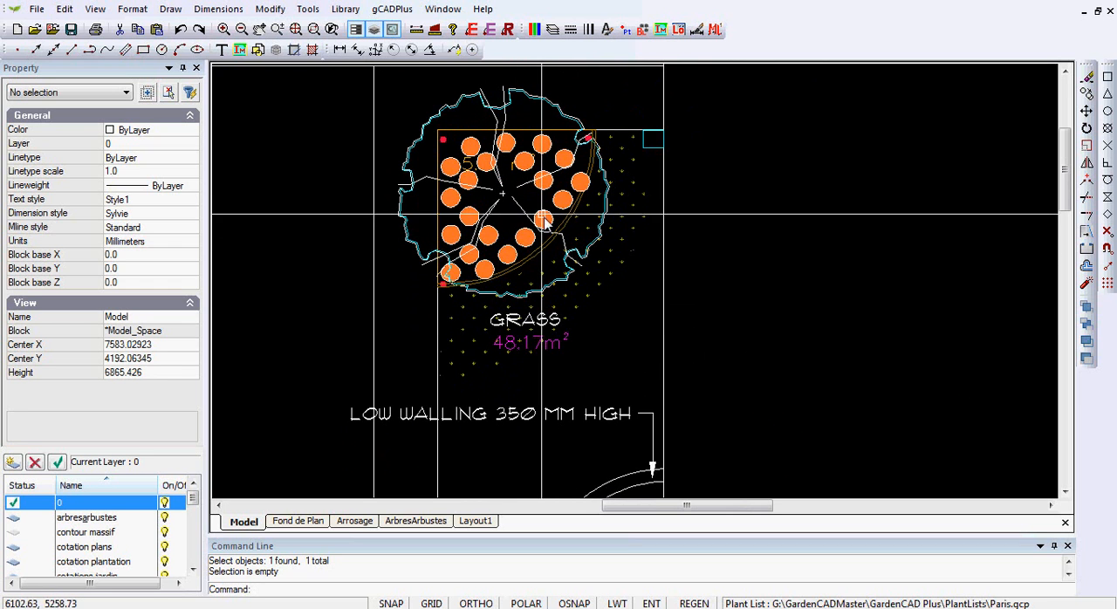
left_click(298, 521)
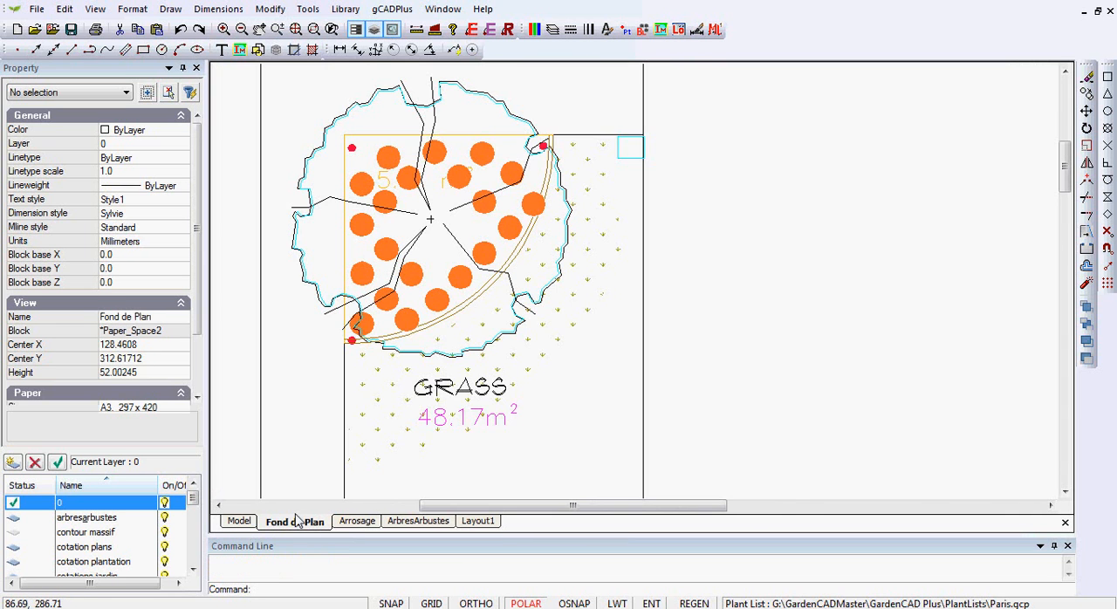
scroll(471, 319, "down", 2)
scroll(471, 319, "up", 2)
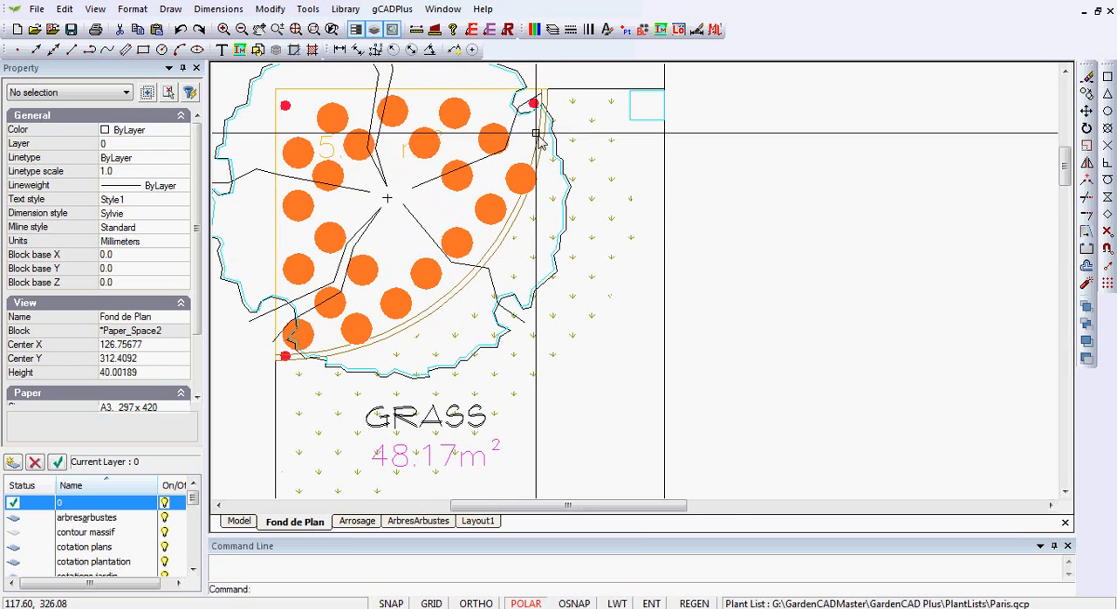
scroll(475, 163, "down", 3)
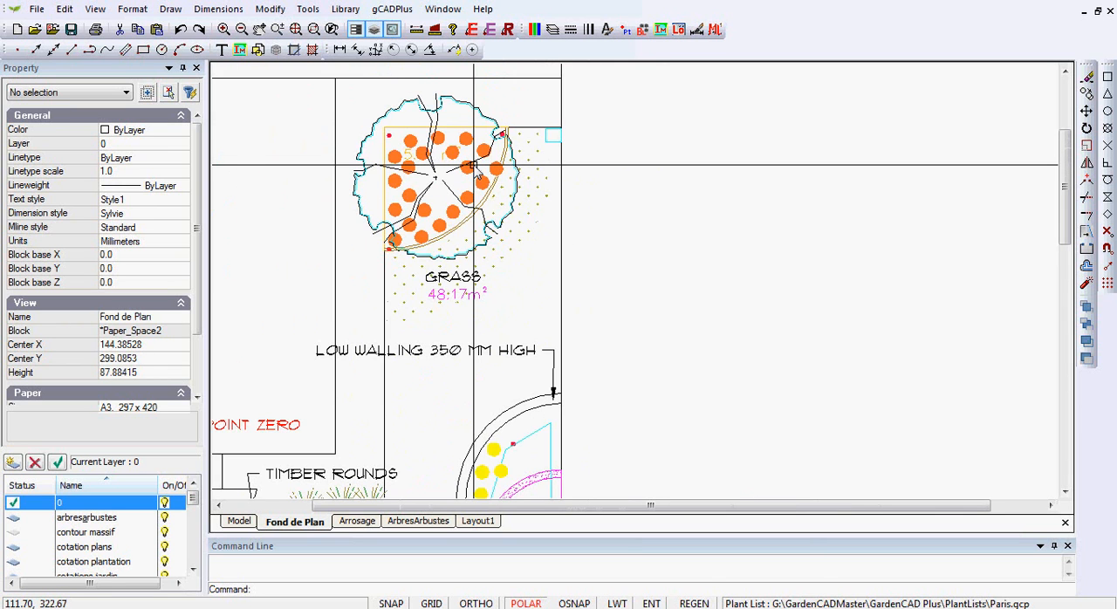
scroll(475, 166, "down", 1)
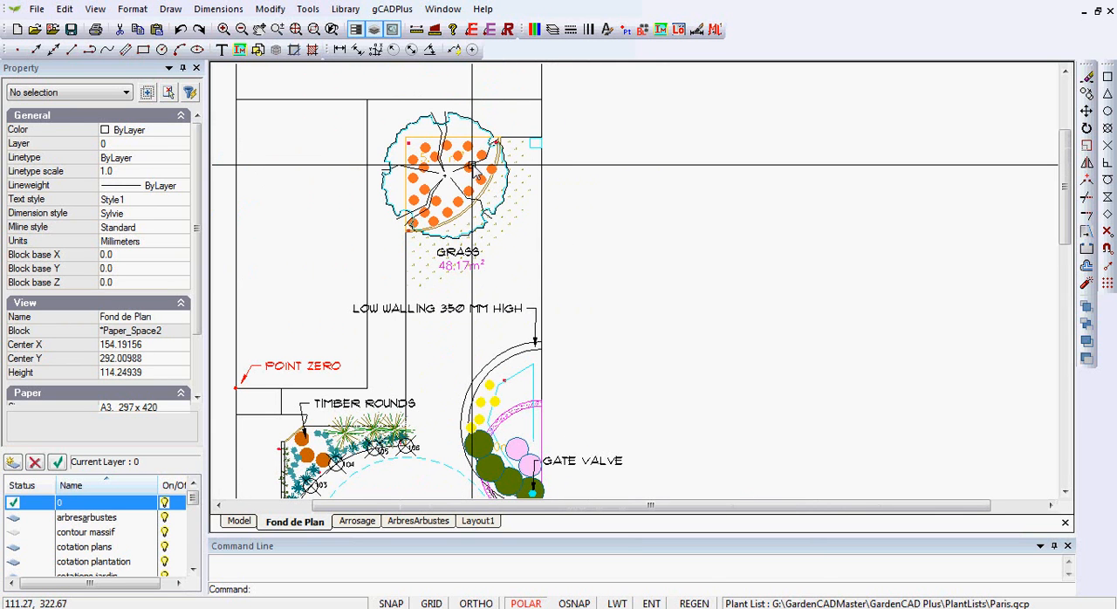
left_click(241, 521)
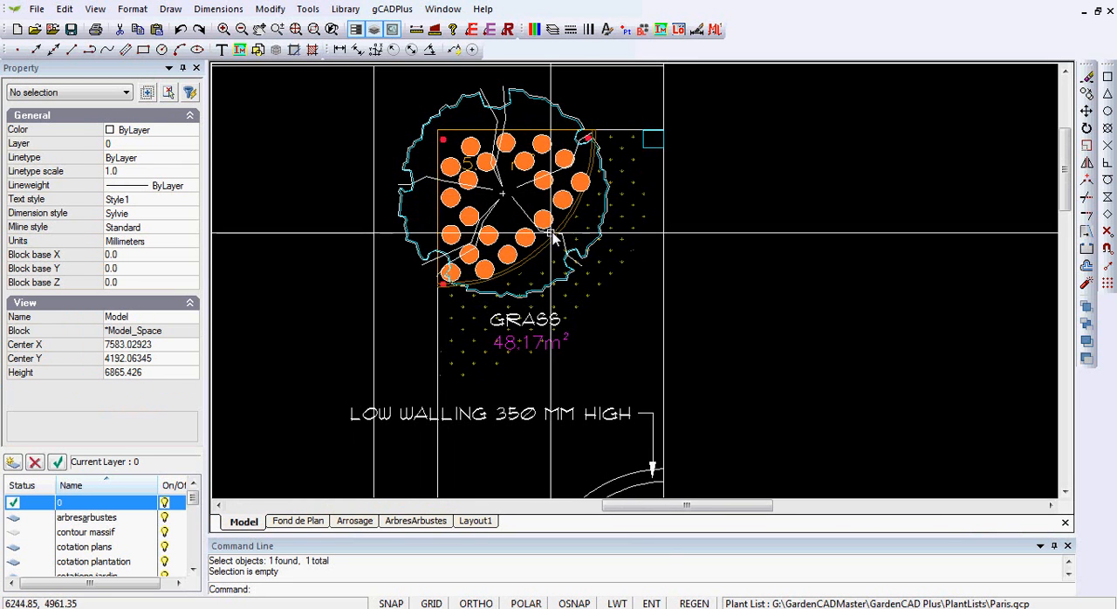
Step: Copy the NewTallTree block by its centre point into the empty area to the right of the garden plan
left_click(538, 103)
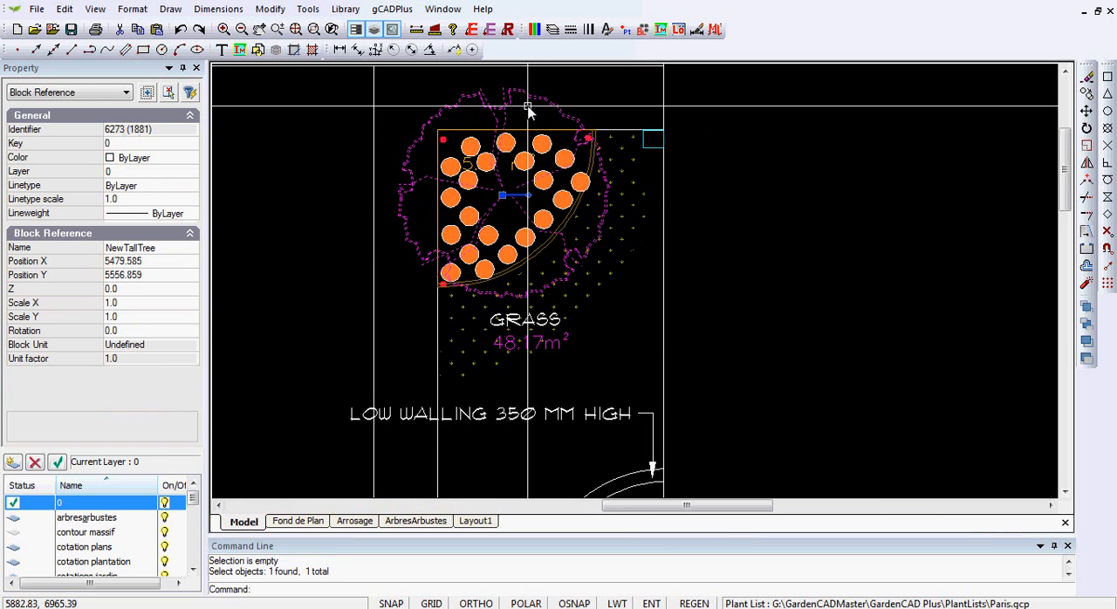
right_click(528, 108)
left_click(567, 159)
left_click(503, 195)
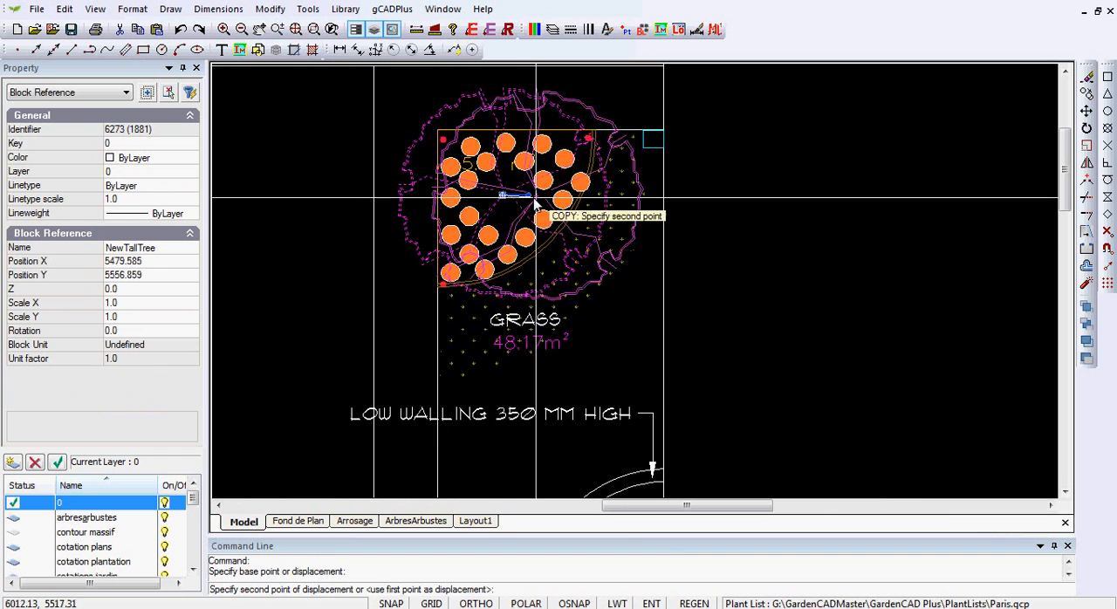
left_click(881, 191)
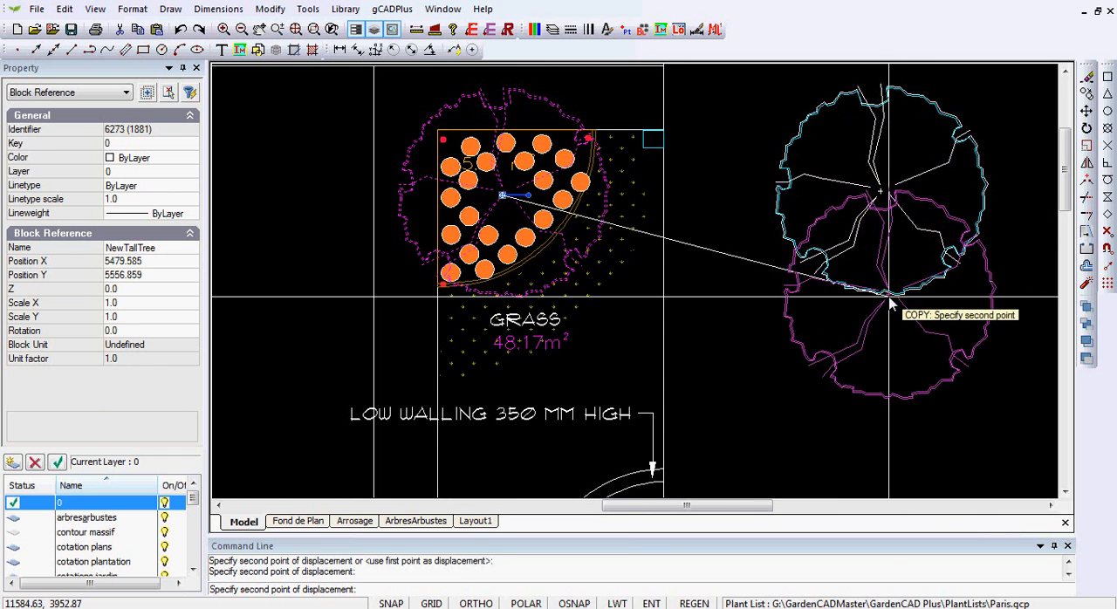
right_click(892, 297)
left_click(908, 301)
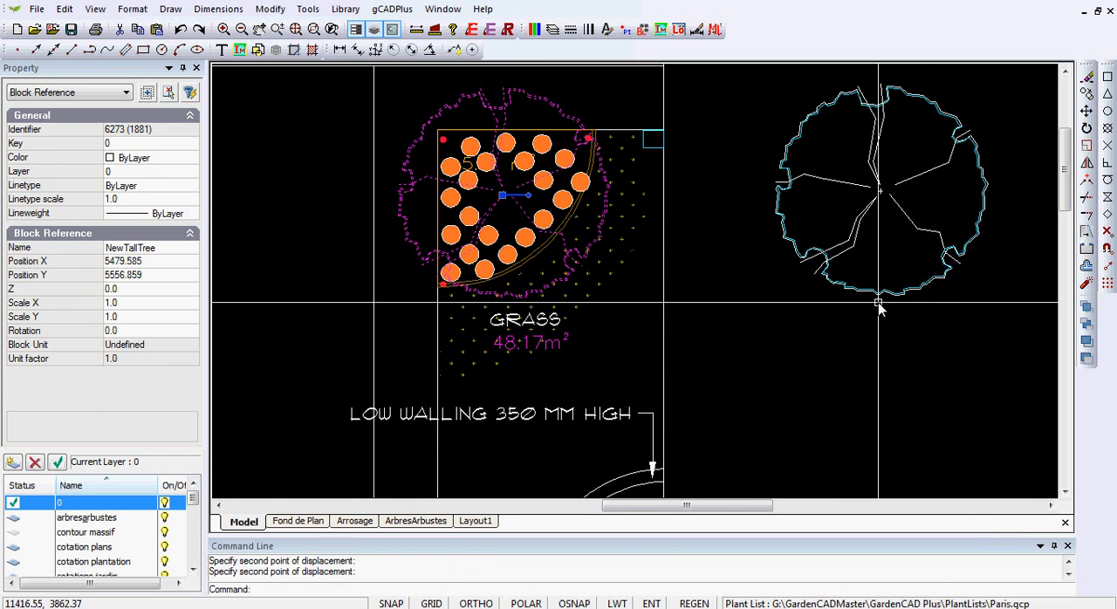
Step: Explode both the original and the copied tree blocks into separate entities
left_click(885, 206)
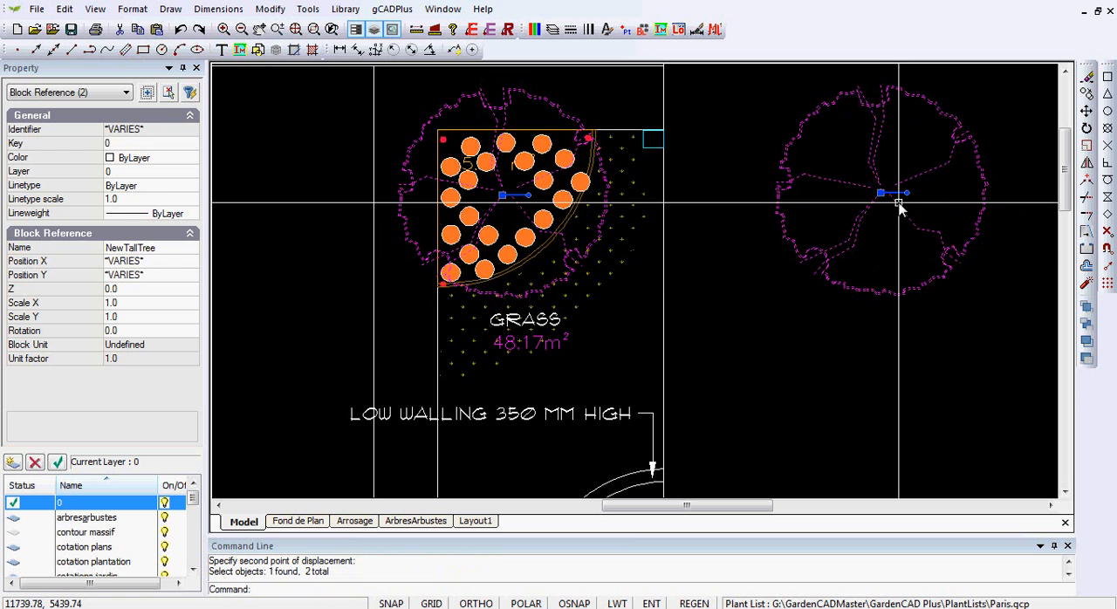
right_click(858, 249)
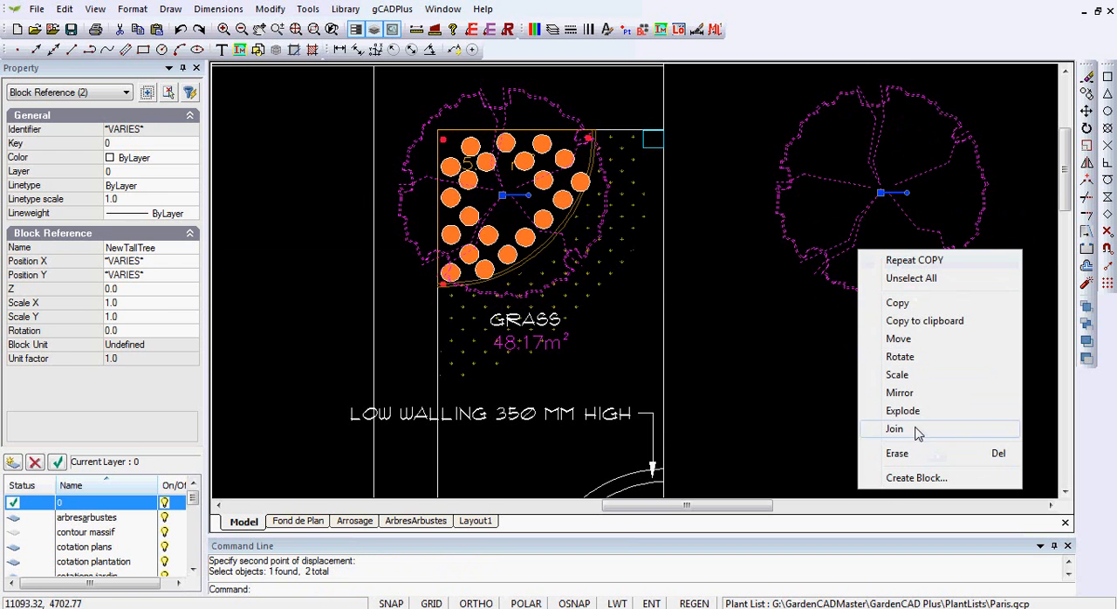
left_click(904, 411)
Step: Copy all entities of the exploded tree outside the plan to the clipboard
middle_click_drag(891, 358, 595, 388)
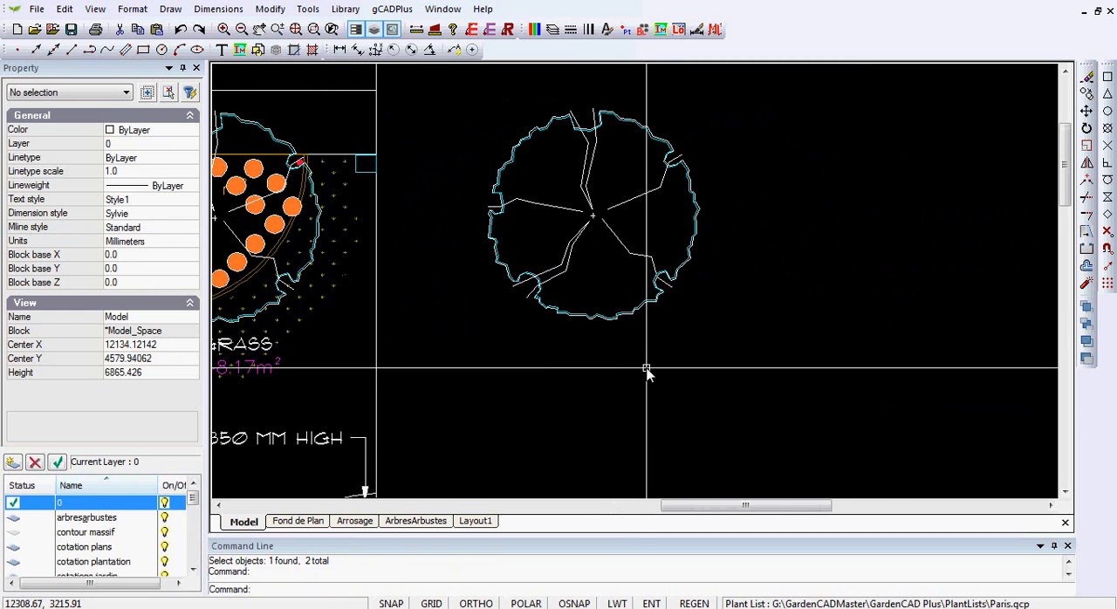
left_click(720, 367)
left_click(458, 93)
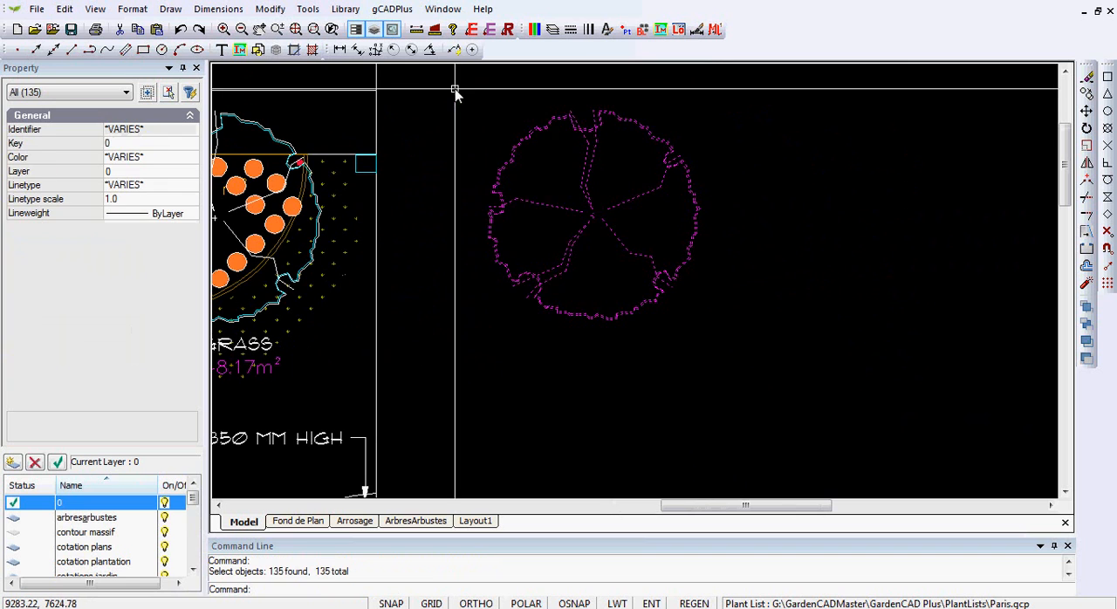
right_click(446, 131)
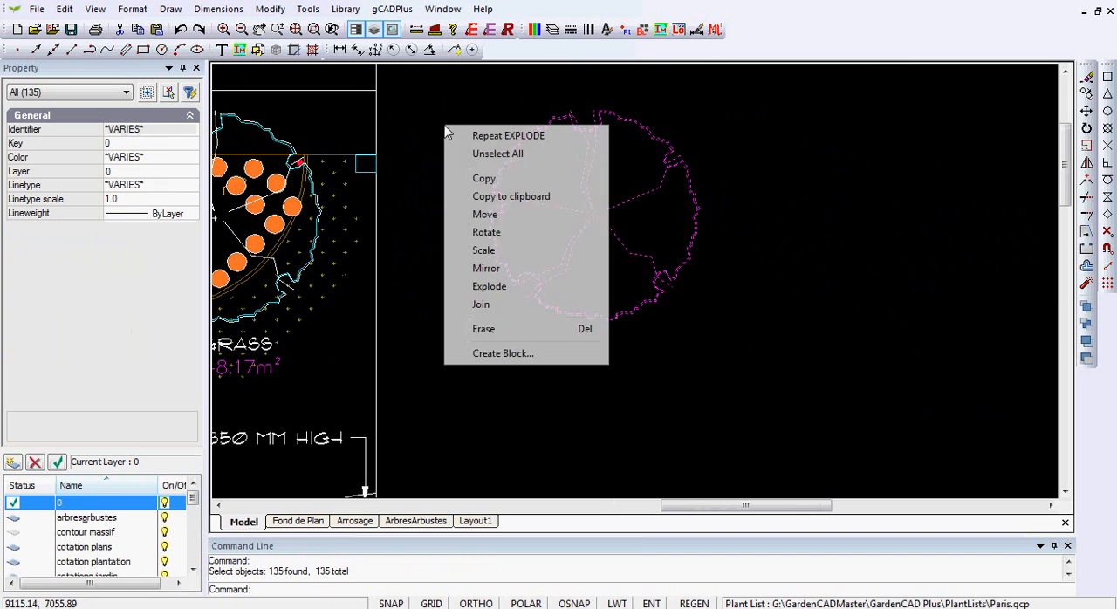
left_click(512, 202)
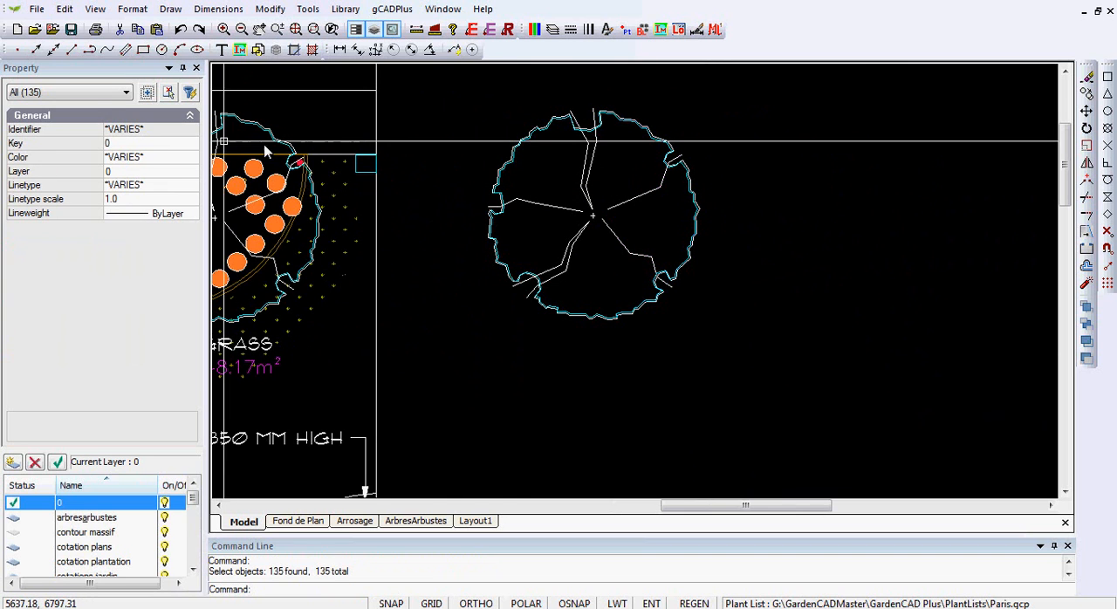
Step: Create a new drawing from the Default.lcd template and paste the copied tree at 0,0
left_click(17, 29)
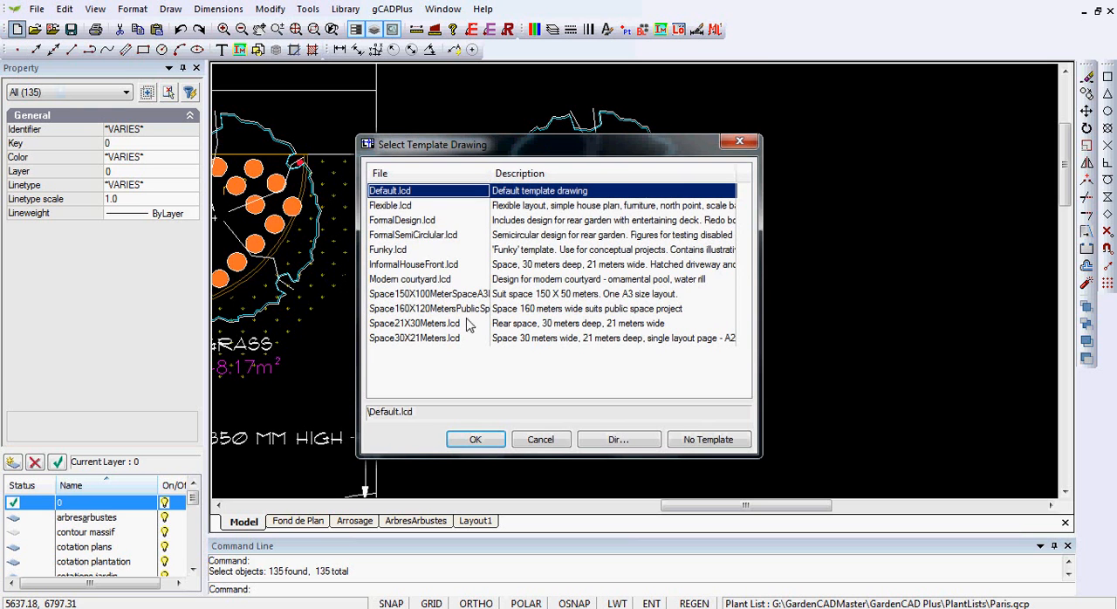
left_click(481, 442)
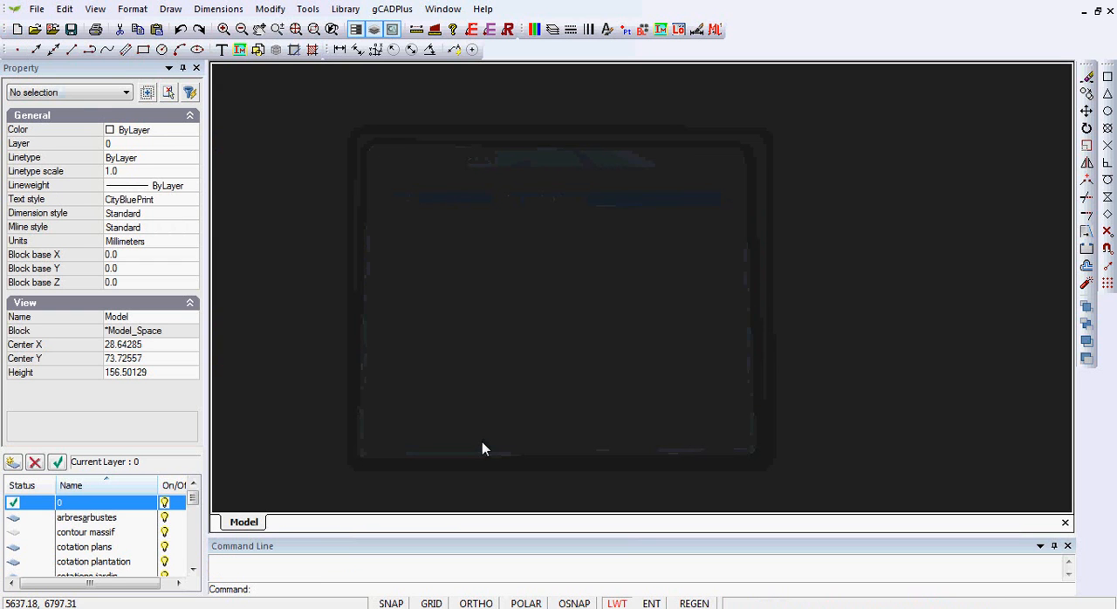
right_click(564, 206)
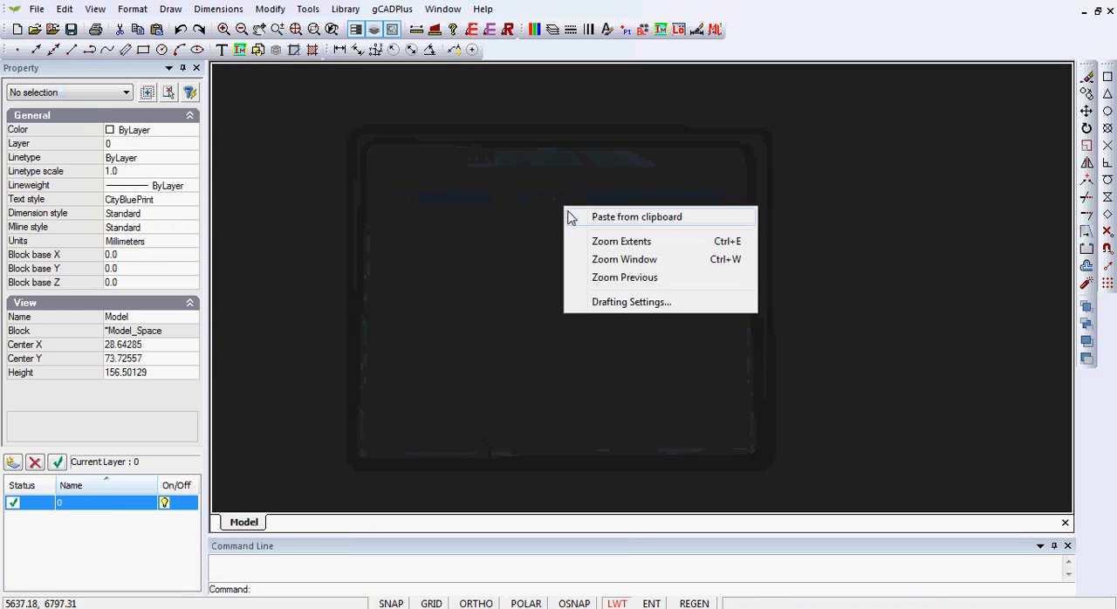
left_click(634, 219)
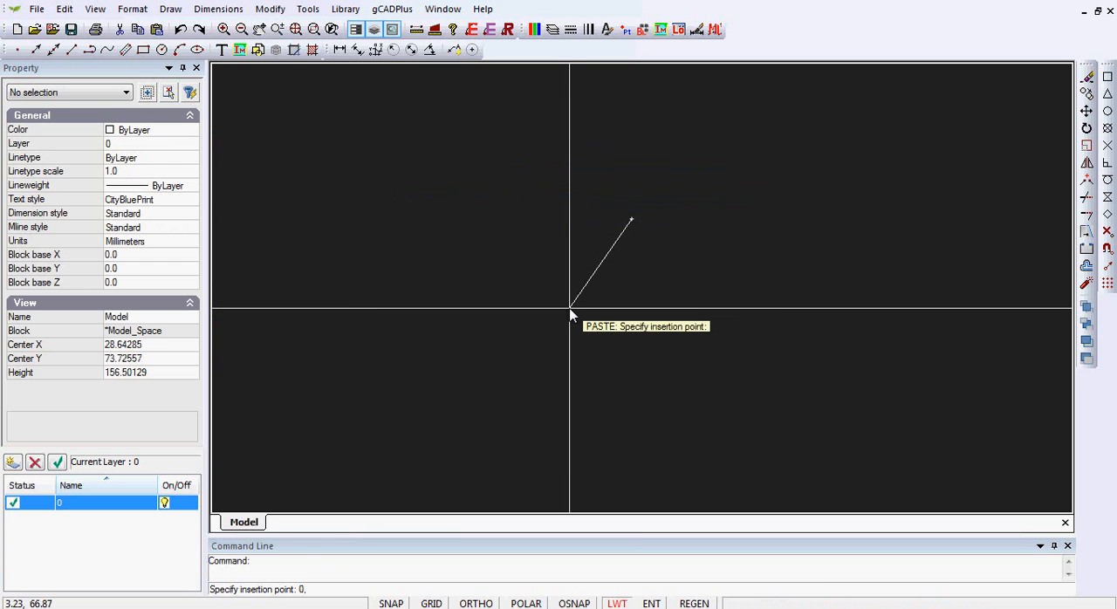
type("0,0")
key("Return")
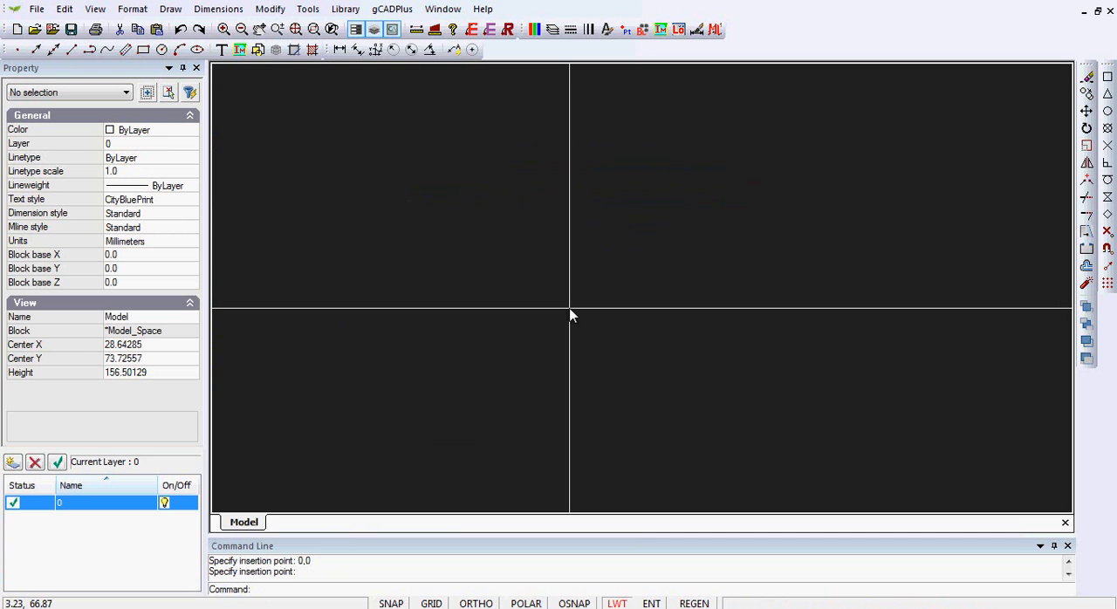
right_click(554, 252)
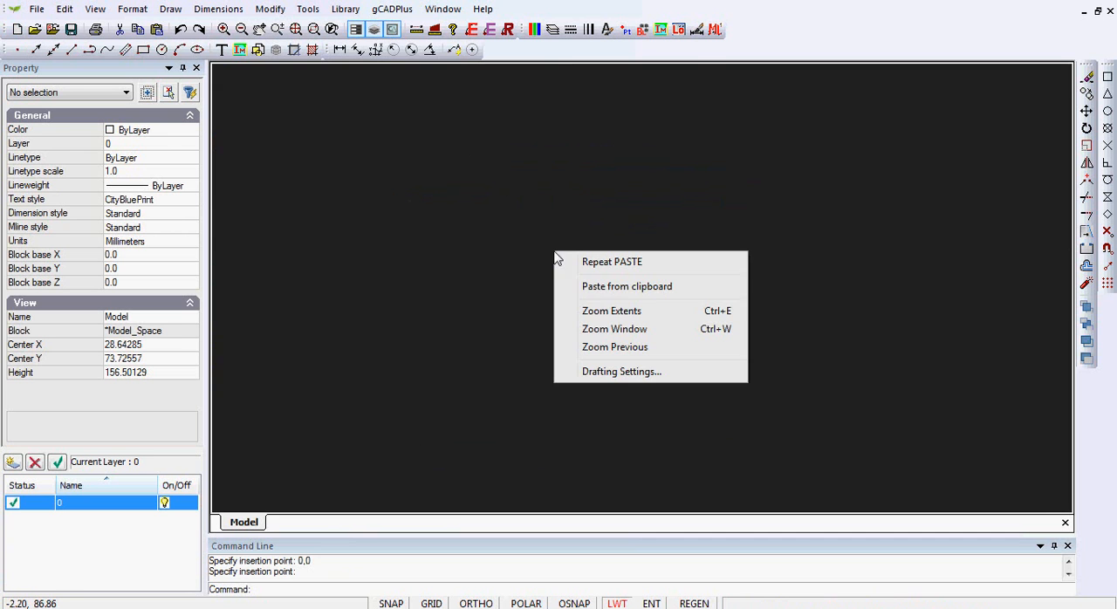
left_click(629, 313)
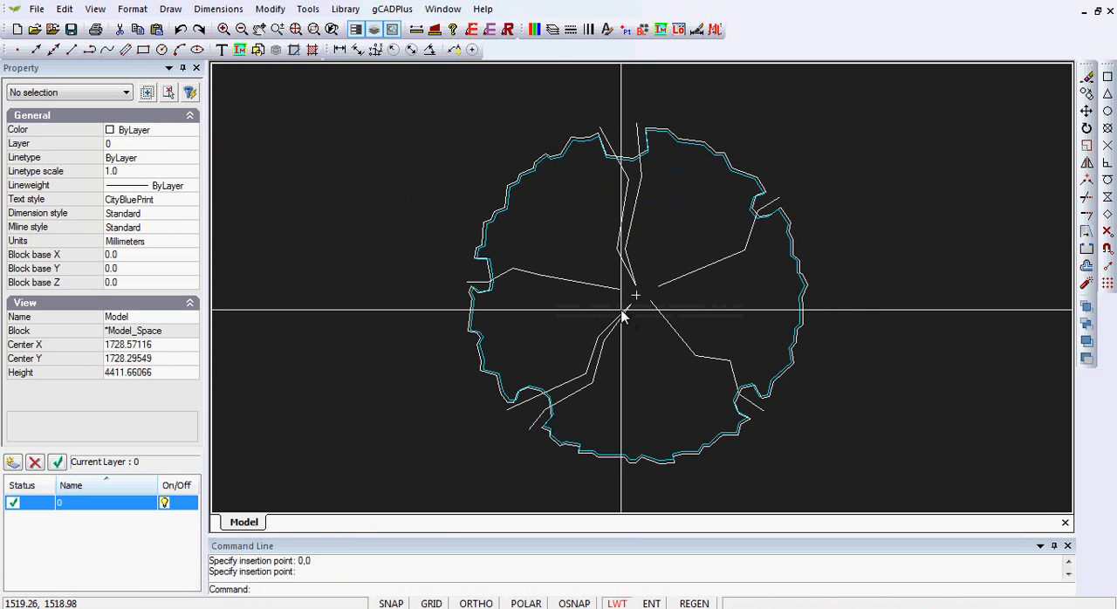
Step: Measure the tree symbol's width from its left edge to its right edge
left_click(416, 29)
left_click(469, 284)
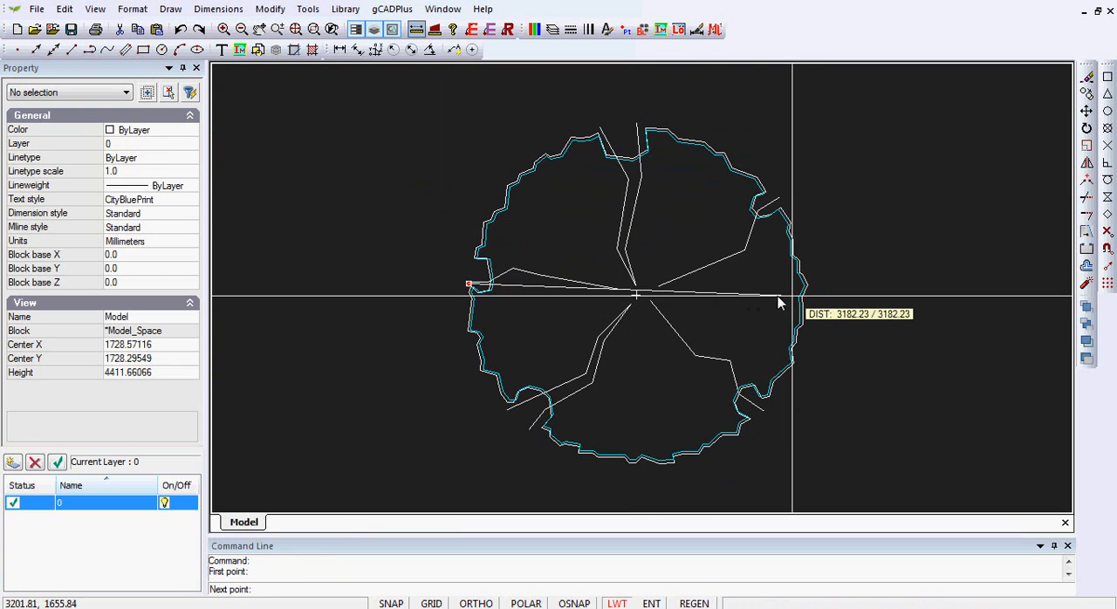
left_click(807, 295)
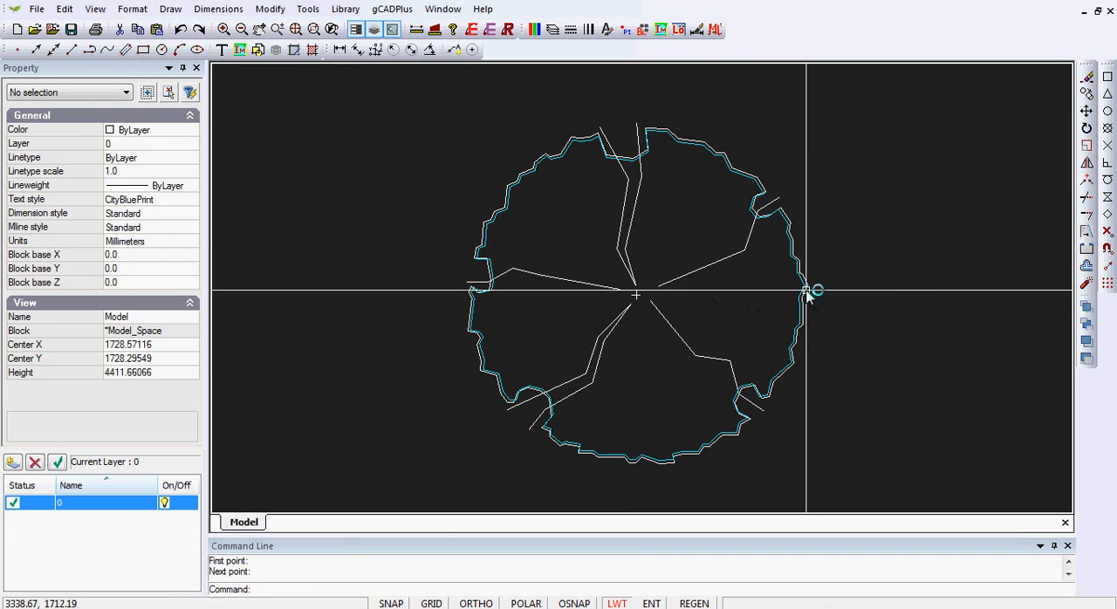
Step: Move the whole tree symbol from its centre cross to the drawing origin at 0,0
scroll(727, 288, "down", 2)
scroll(725, 278, "down", 1)
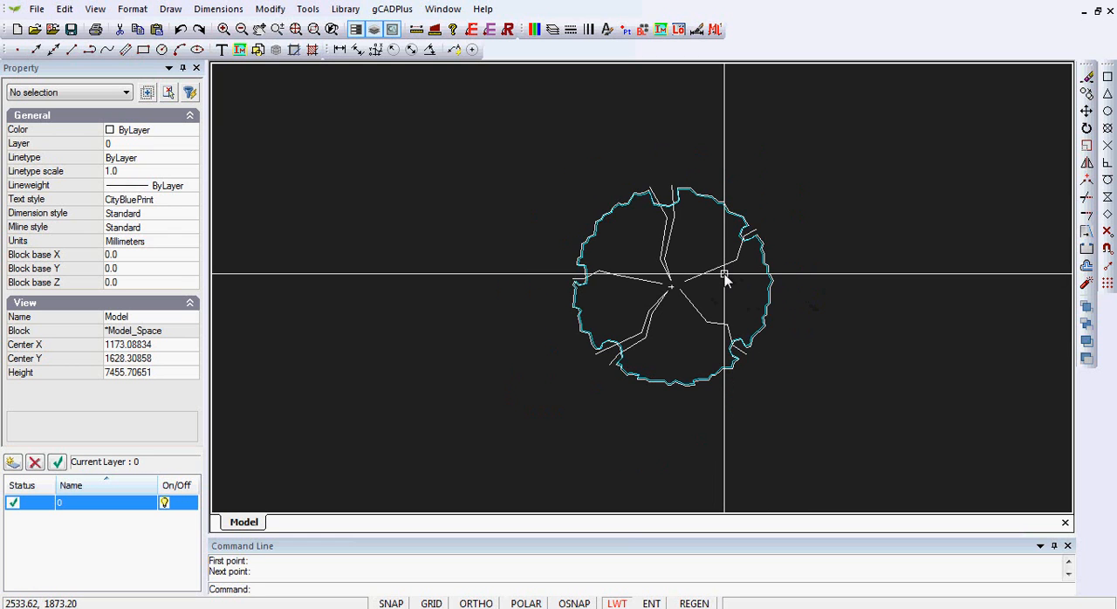
scroll(725, 278, "up", 1)
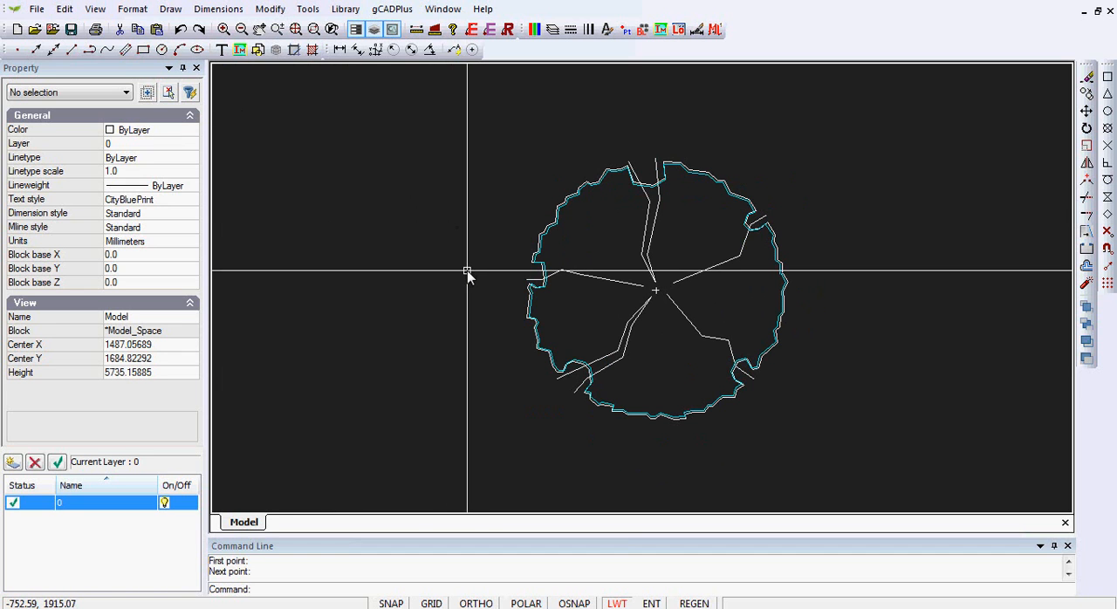
left_click(851, 456)
left_click(475, 135)
left_click(1087, 111)
left_click(655, 291)
type("0,0")
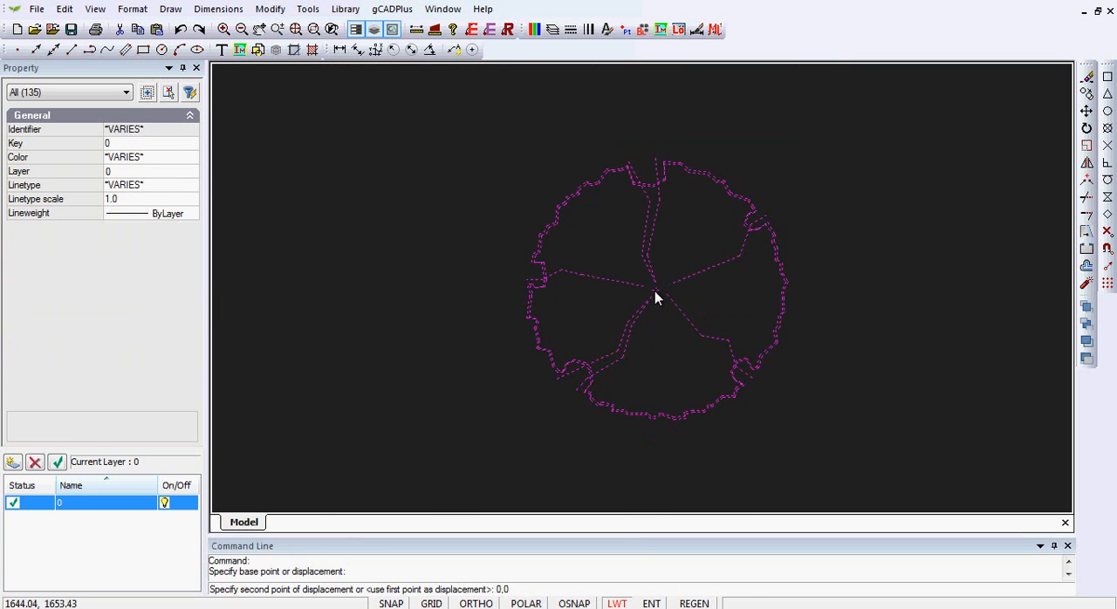
key("Return")
right_click(696, 178)
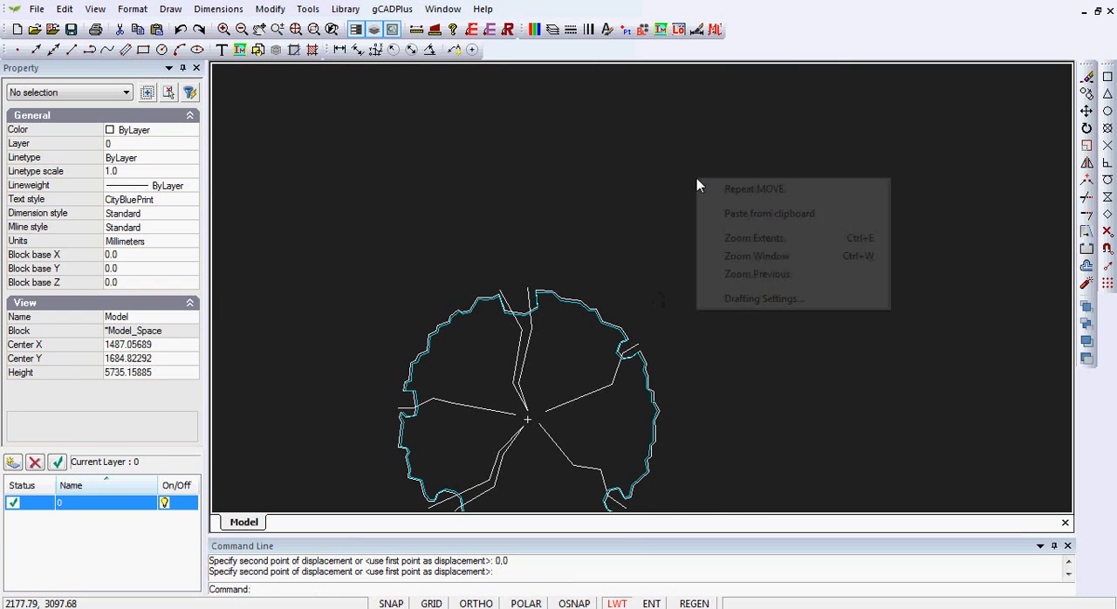
left_click(768, 240)
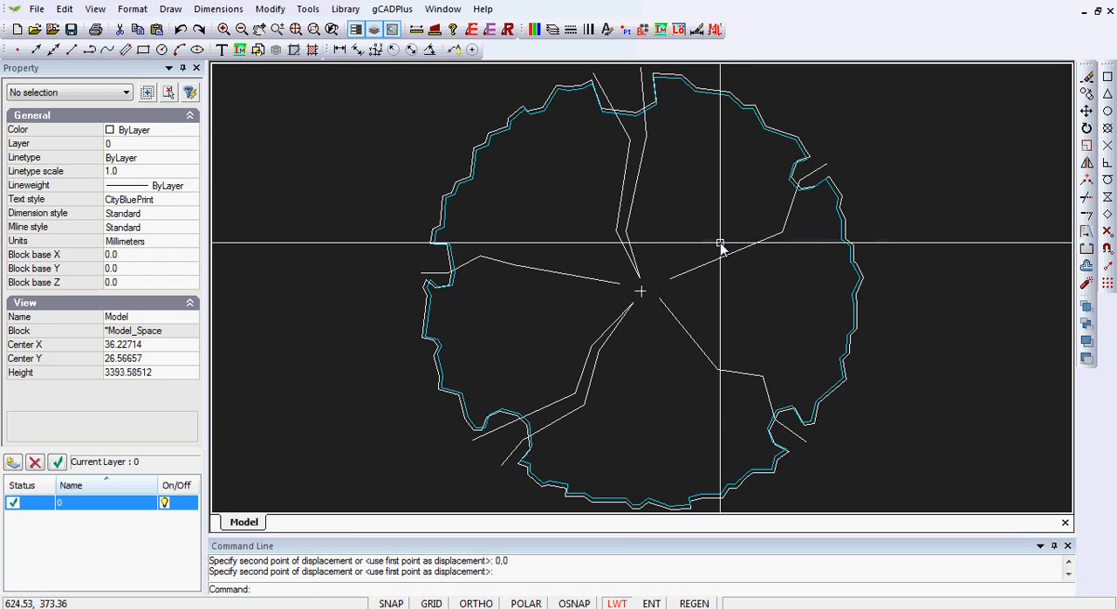
Step: Start saving the tree drawing and browse to My Documents under Users\Toshiba 16 on the C: drive
scroll(721, 242, "down", 1)
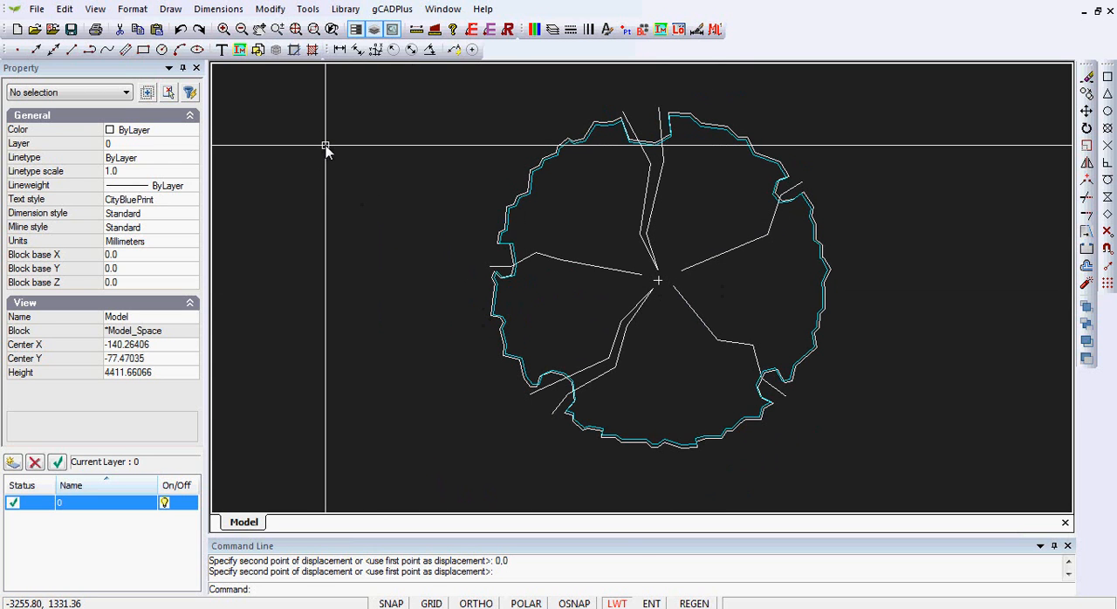
key("ctrl+s")
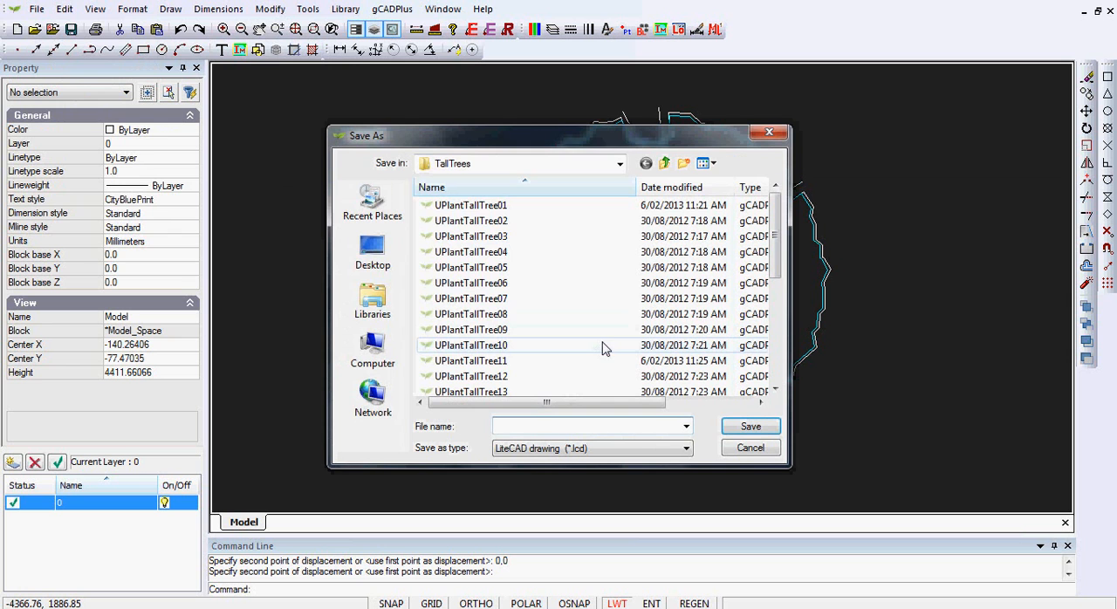
left_click(619, 165)
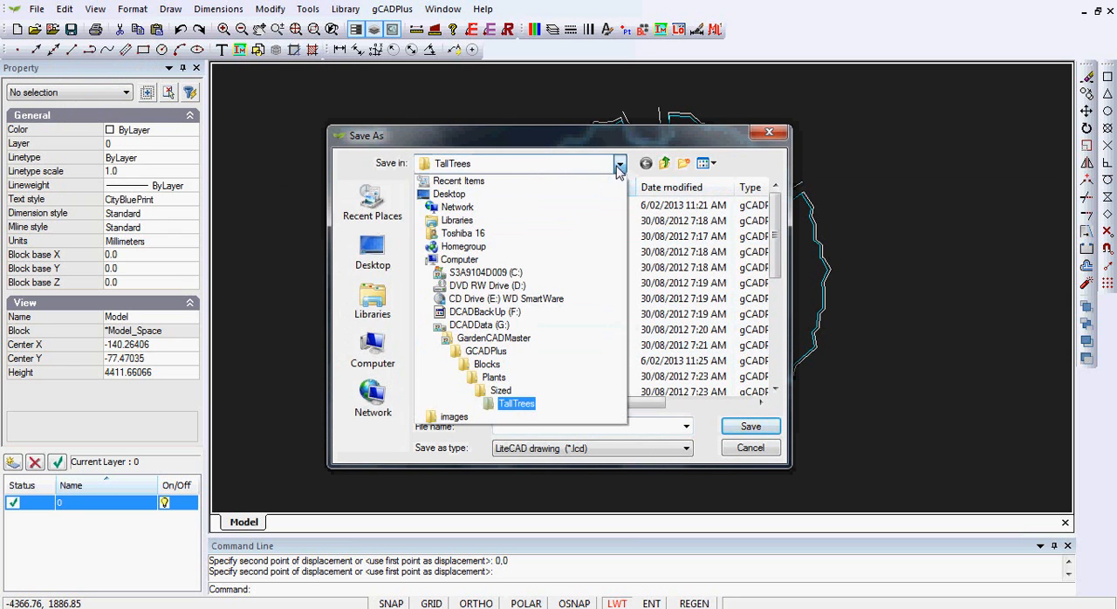
left_click(485, 273)
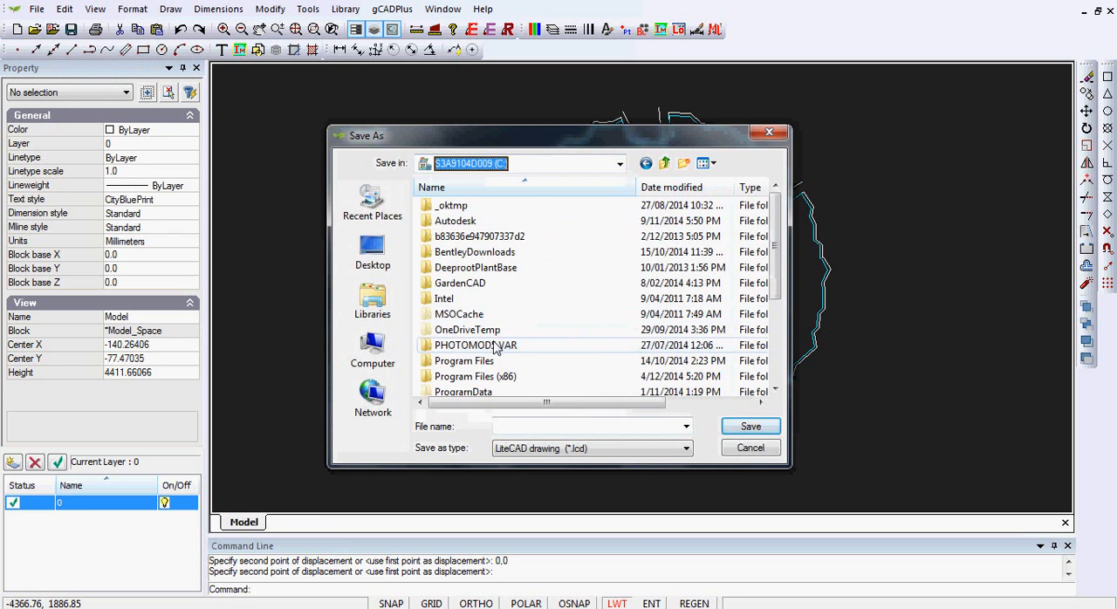
scroll(498, 358, "down", 2)
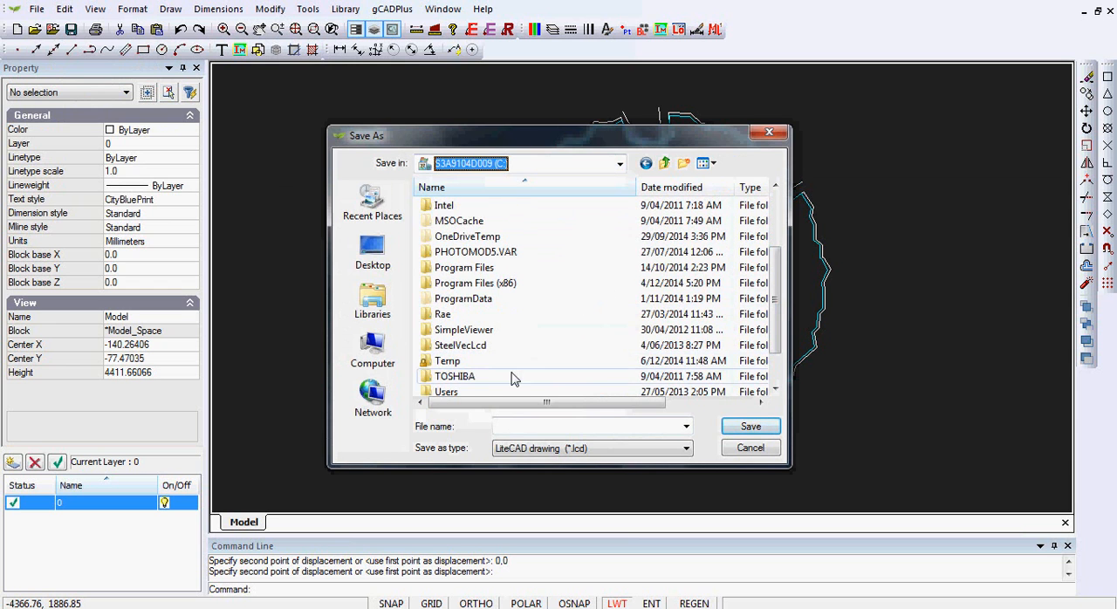
double_click(450, 393)
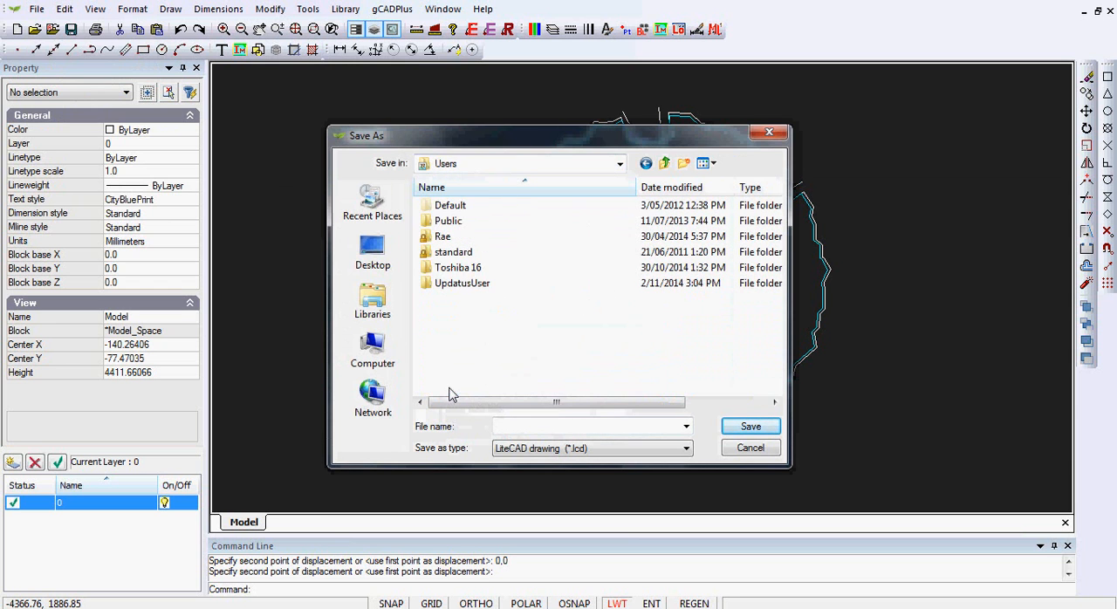
double_click(458, 268)
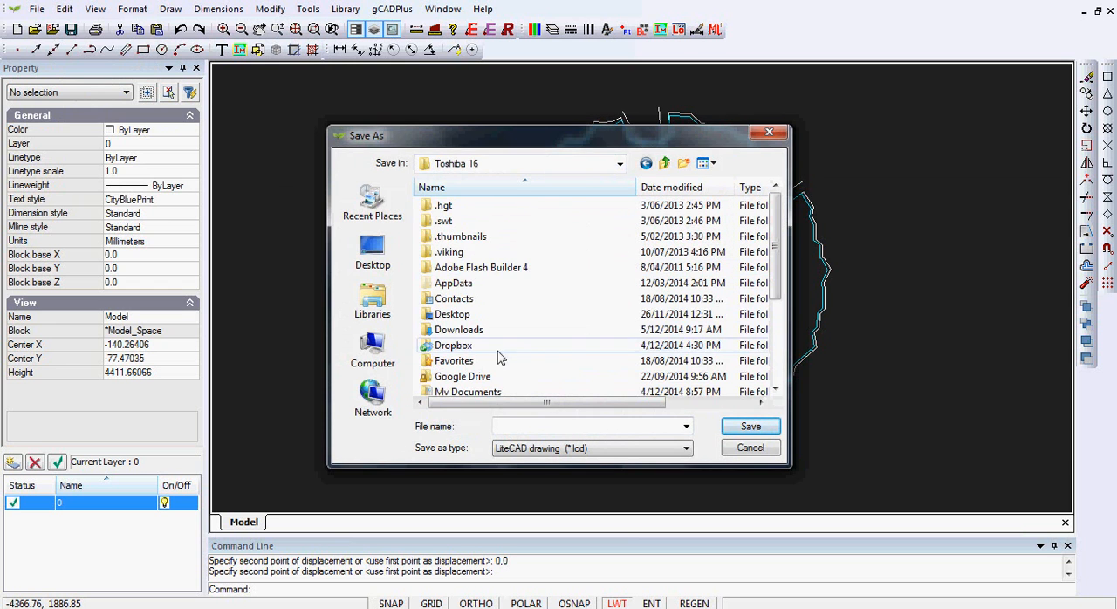
left_click(503, 392)
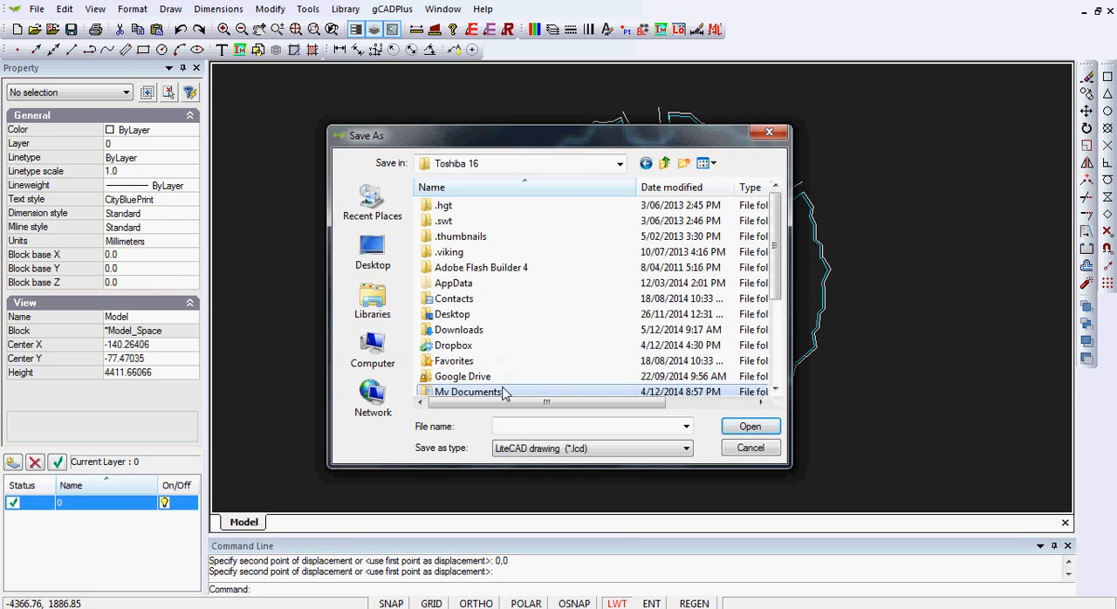
double_click(515, 378)
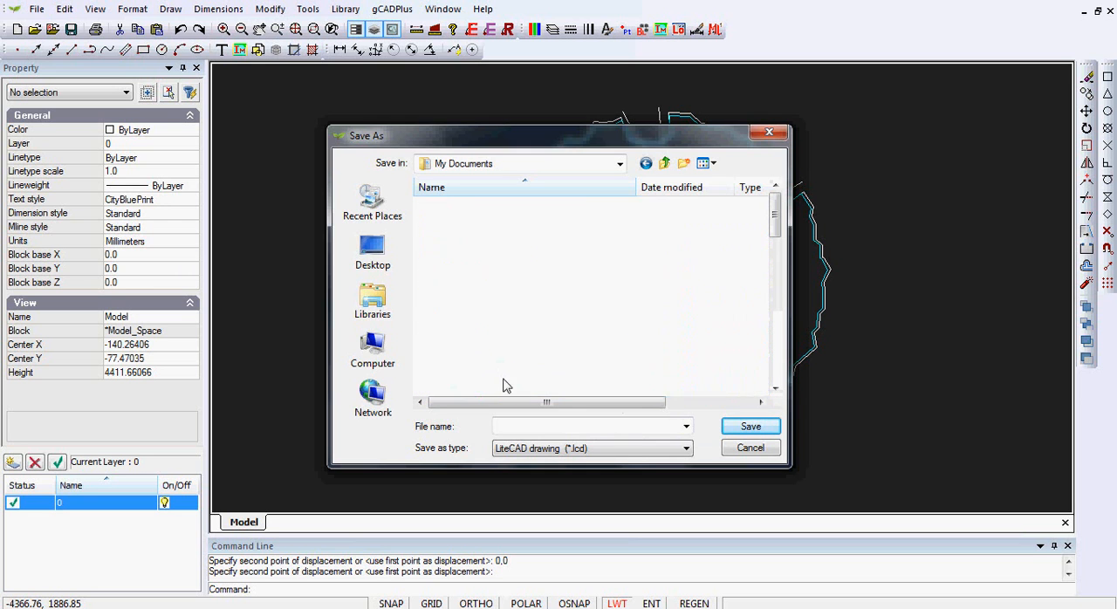
Step: Open the Plants folder inside gCADPlus4\Blocks as the save location
scroll(780, 236, "down", 3)
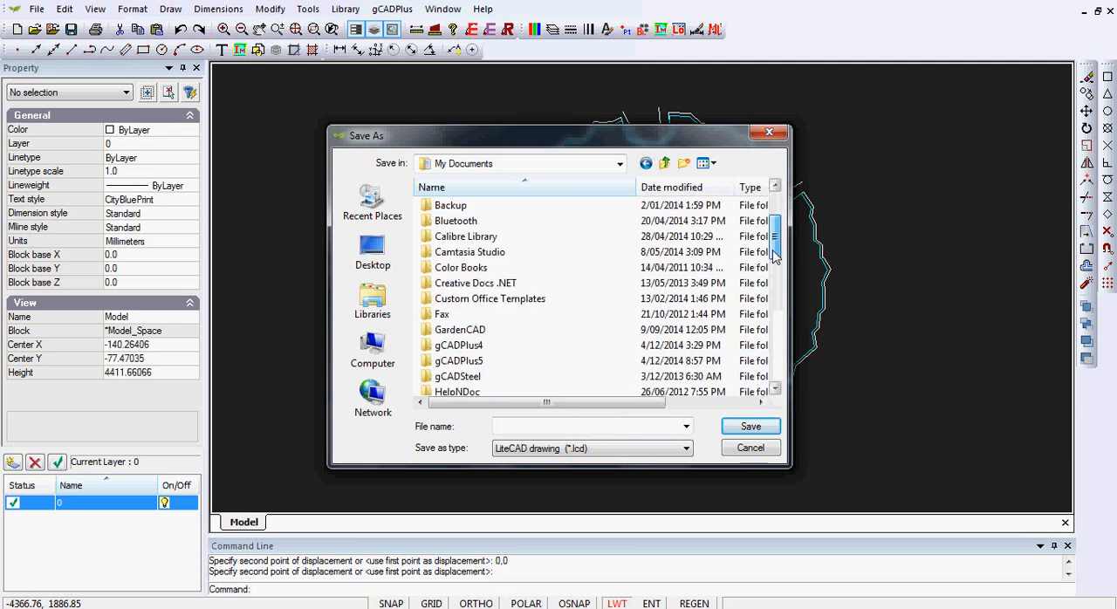
left_click(428, 301)
double_click(428, 301)
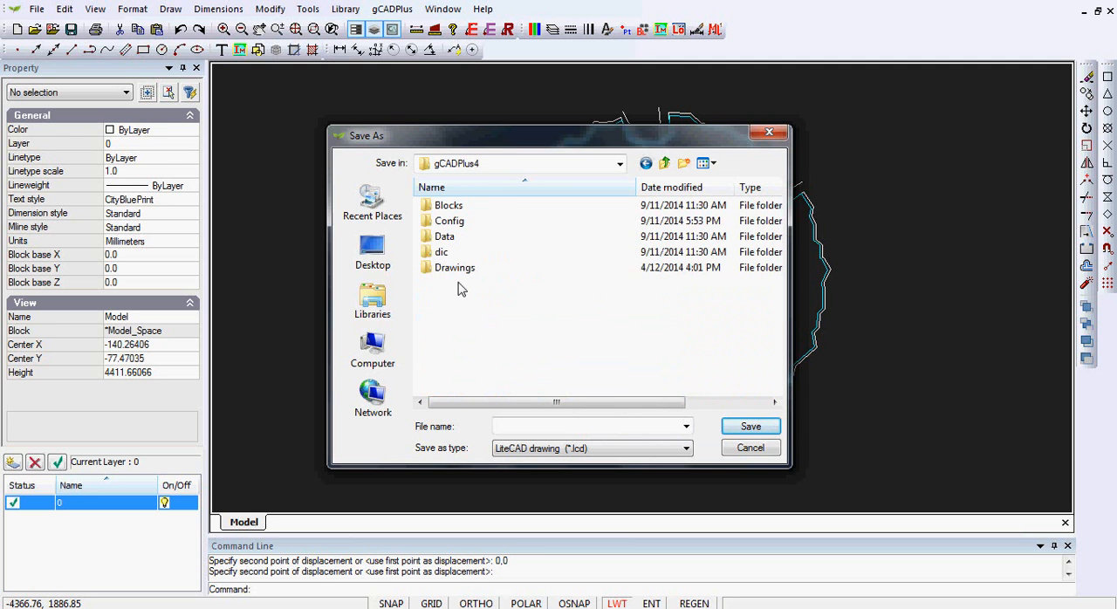
double_click(426, 208)
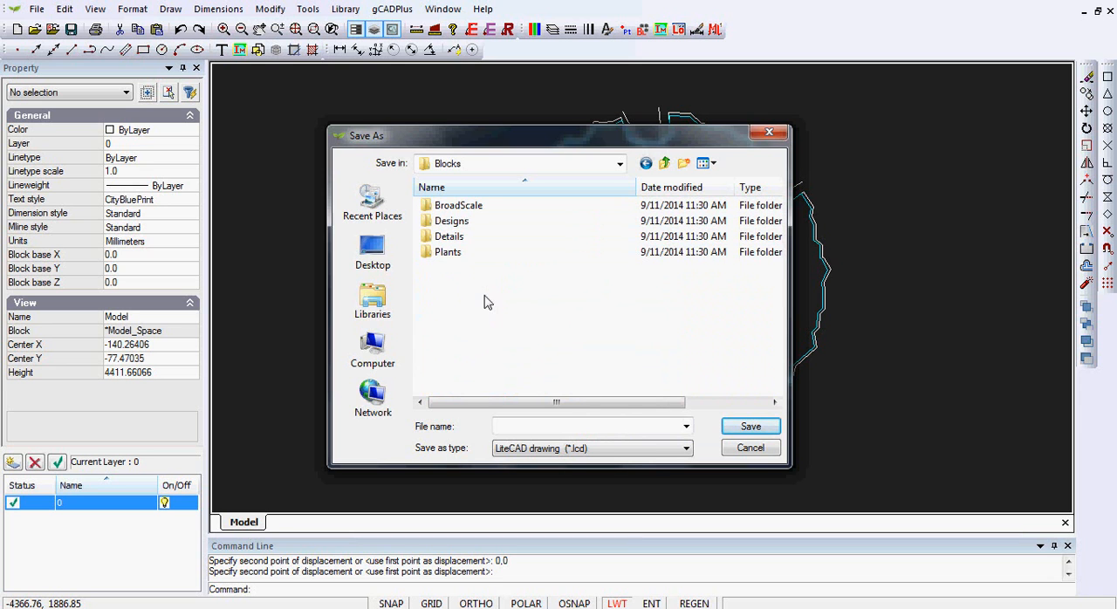
double_click(429, 255)
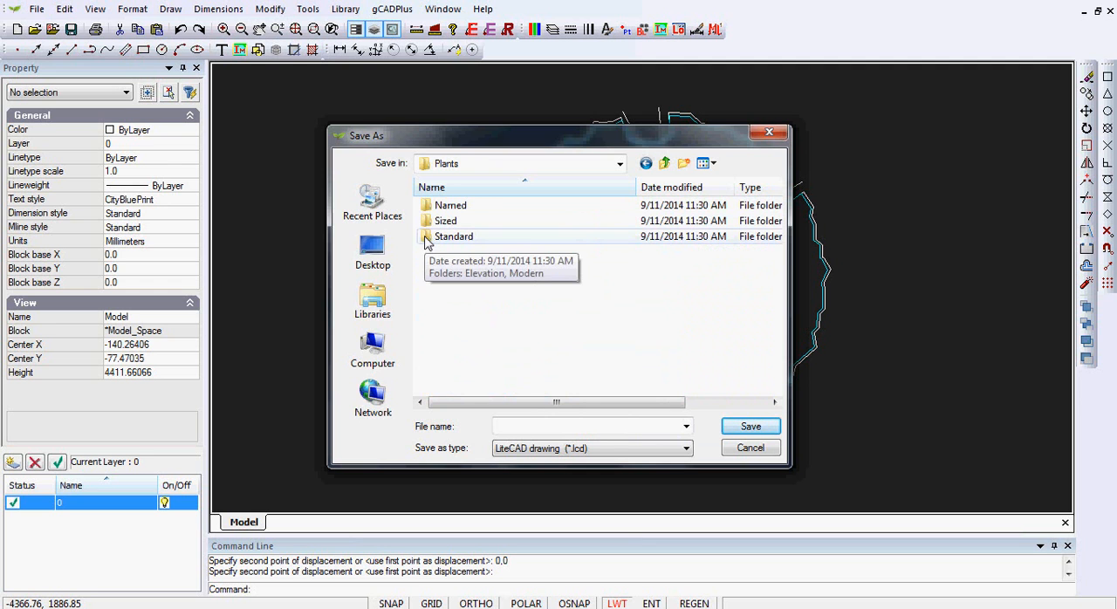
double_click(429, 239)
mouse_move(781, 205)
left_mouse_down()
mouse_move(781, 284)
mouse_move(781, 196)
left_mouse_up()
left_click(665, 164)
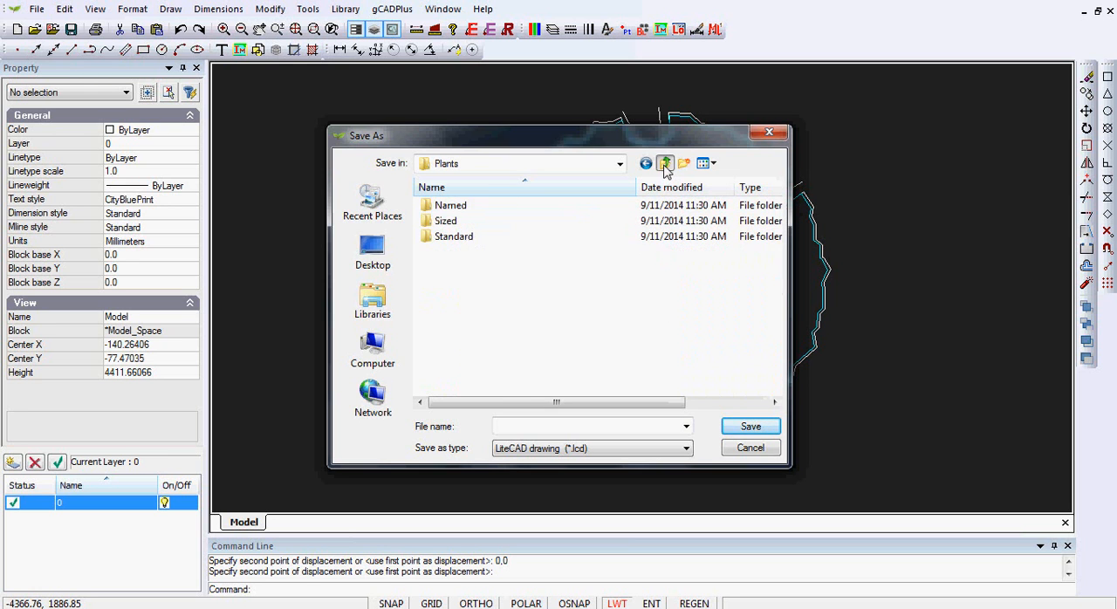
Step: Save the tree drawing as UPlantTallTree23 in the Sized\TallTrees folder, replacing the existing file
double_click(432, 223)
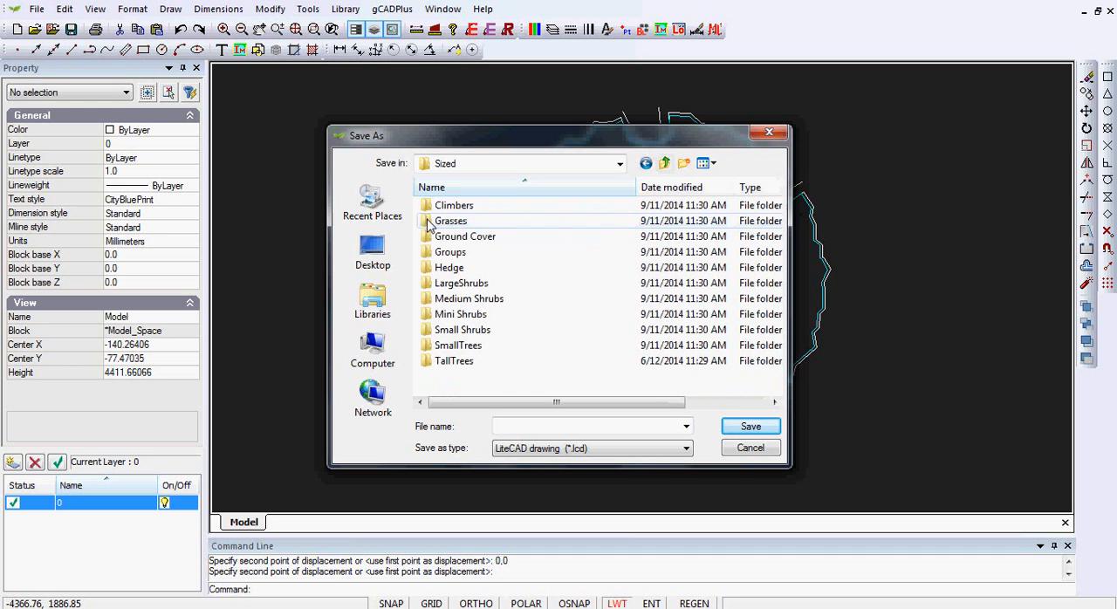
double_click(438, 365)
left_click_drag(771, 272, 772, 371)
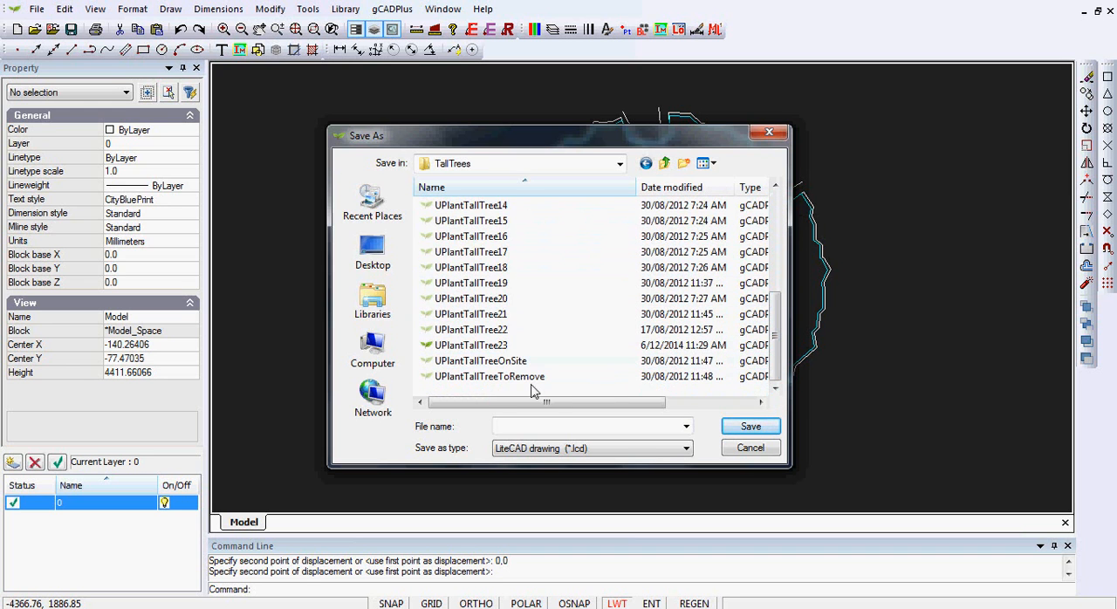
left_click(471, 348)
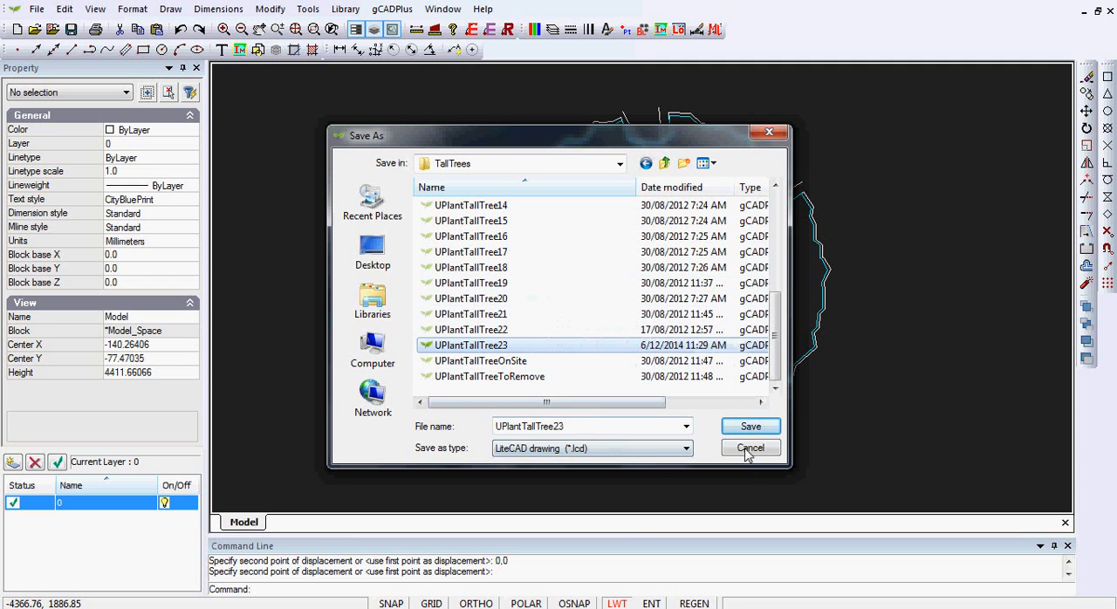
left_click(752, 427)
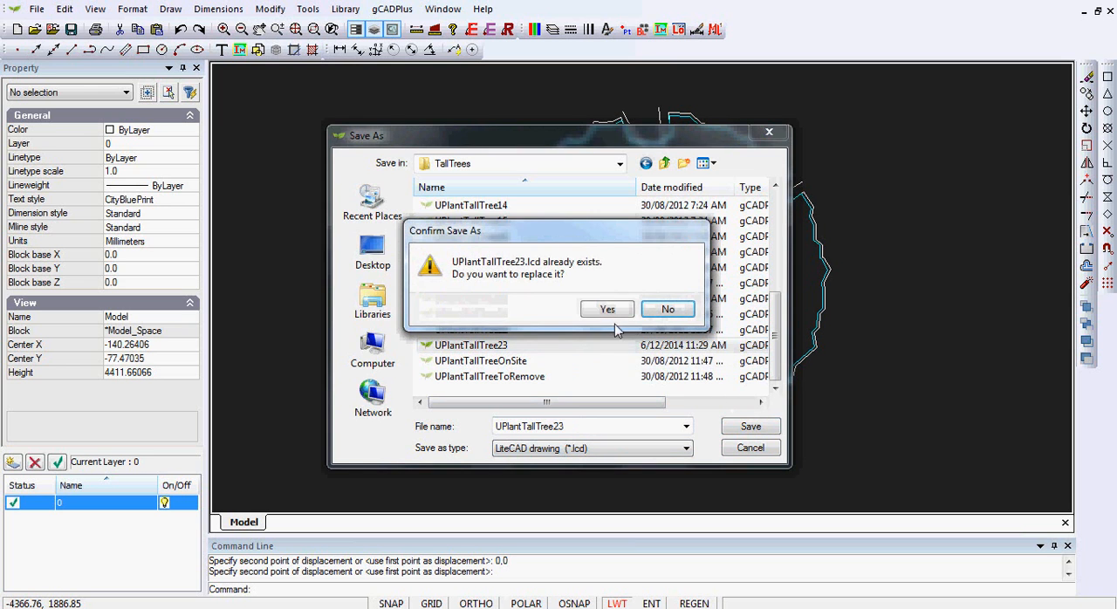
left_click(607, 310)
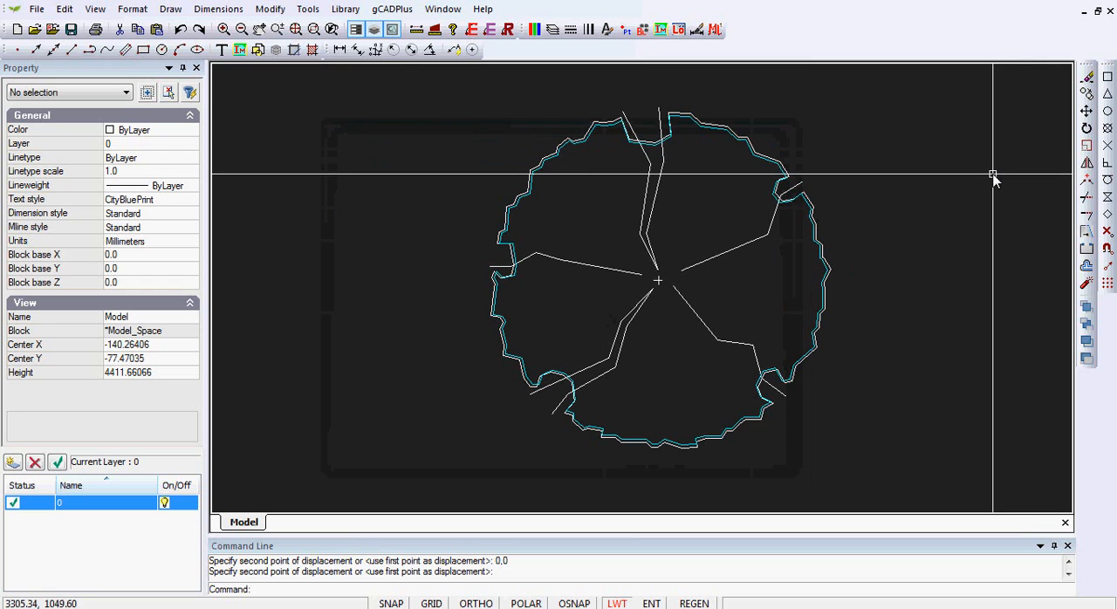
Step: Close the saved tree drawing and create a new drawing from the Default.lcd template
left_click(1111, 16)
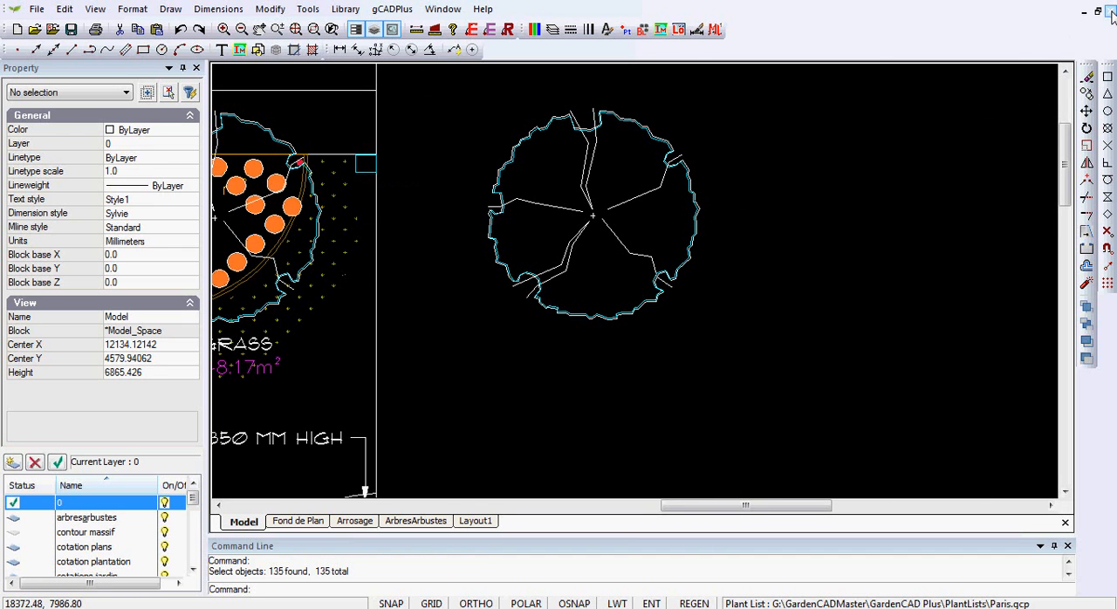
left_click(19, 31)
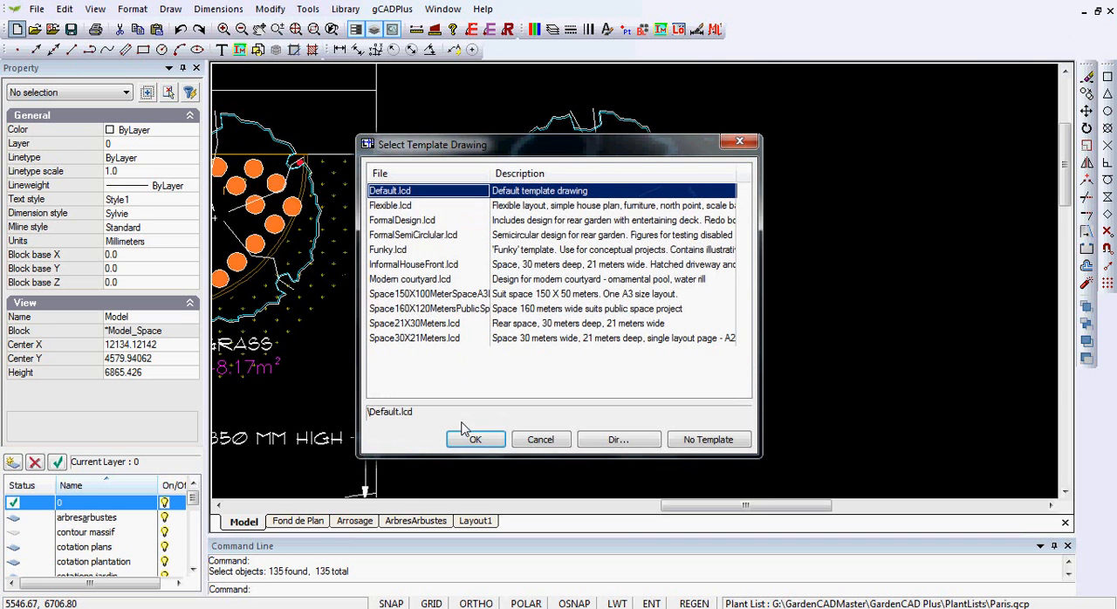
left_click(475, 440)
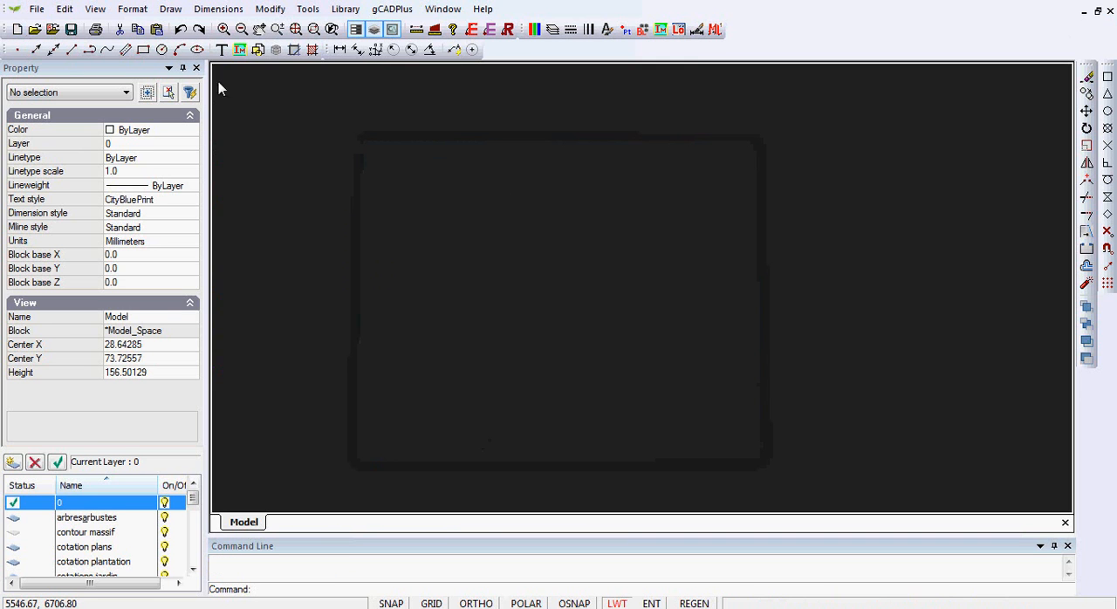
left_click(171, 9)
left_click(181, 27)
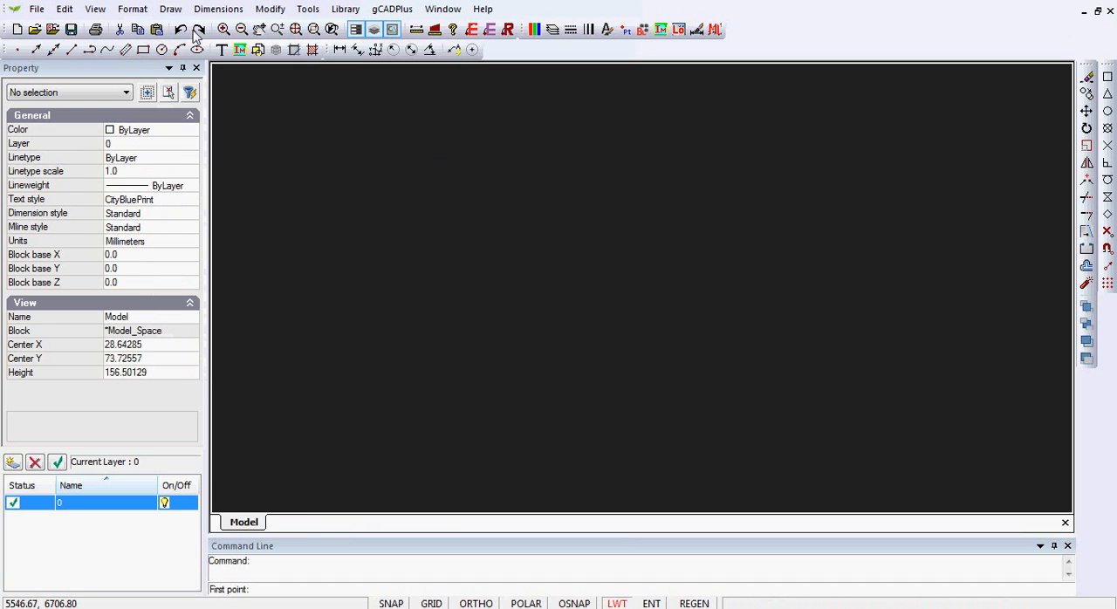
scroll(373, 171, "down", 3)
left_click(389, 430)
type("@5")
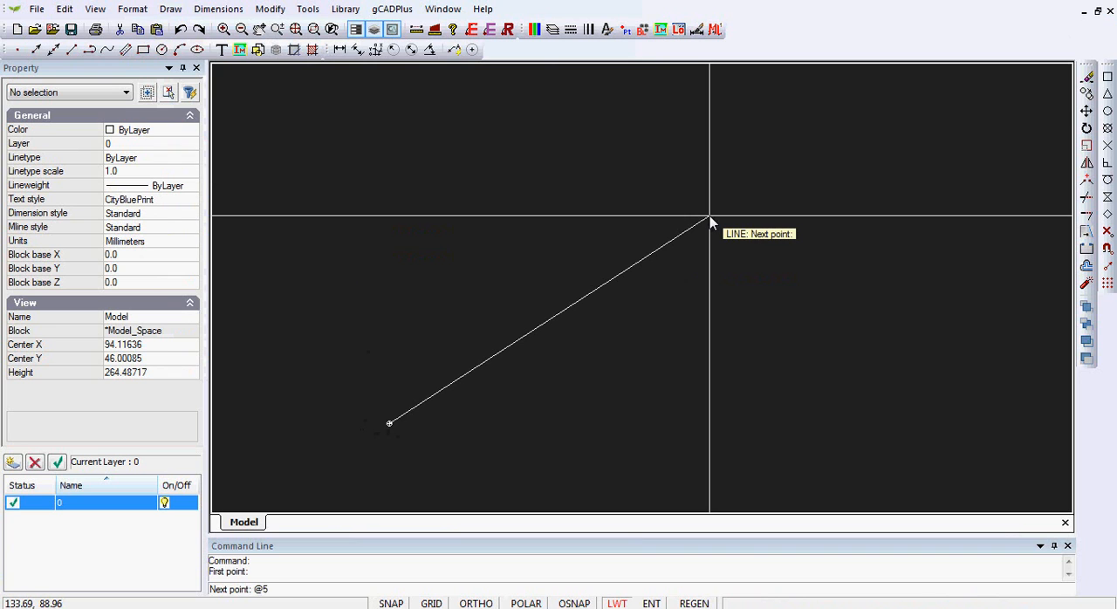
type("000<35")
key("Return")
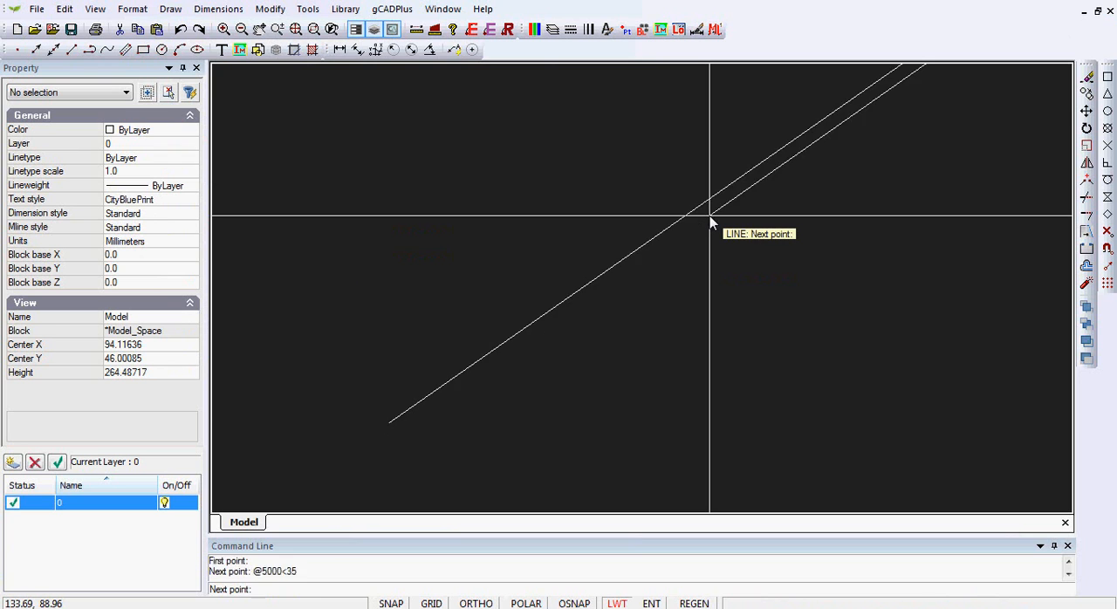
right_click(723, 229)
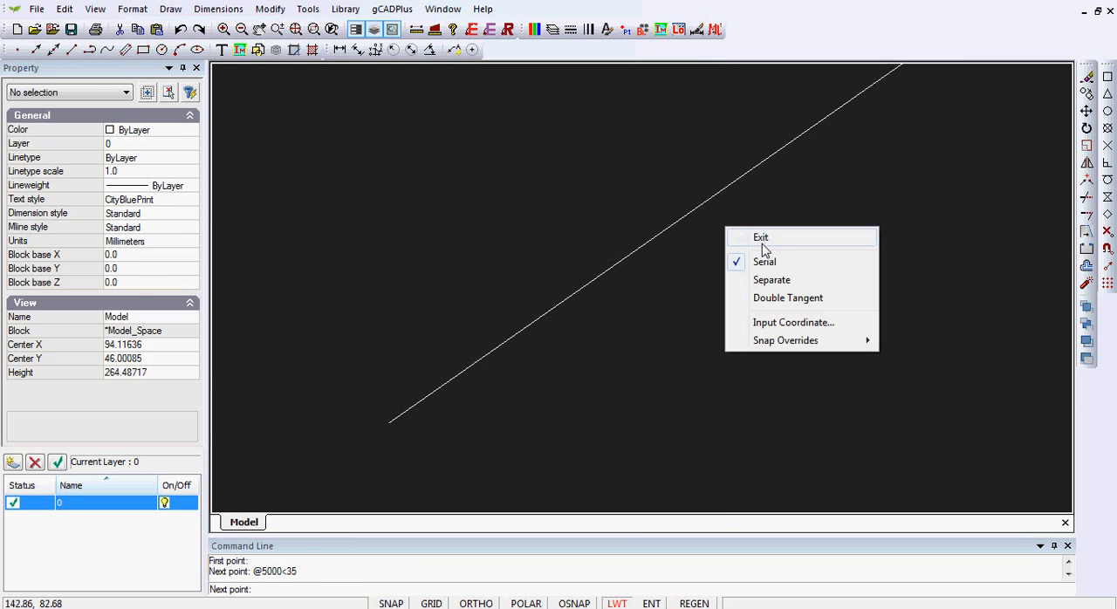
left_click(755, 239)
Step: Load the UPlantTallTree23 symbol from the TallTrees folder of the Sized plants library as a block
scroll(733, 237, "down", 5)
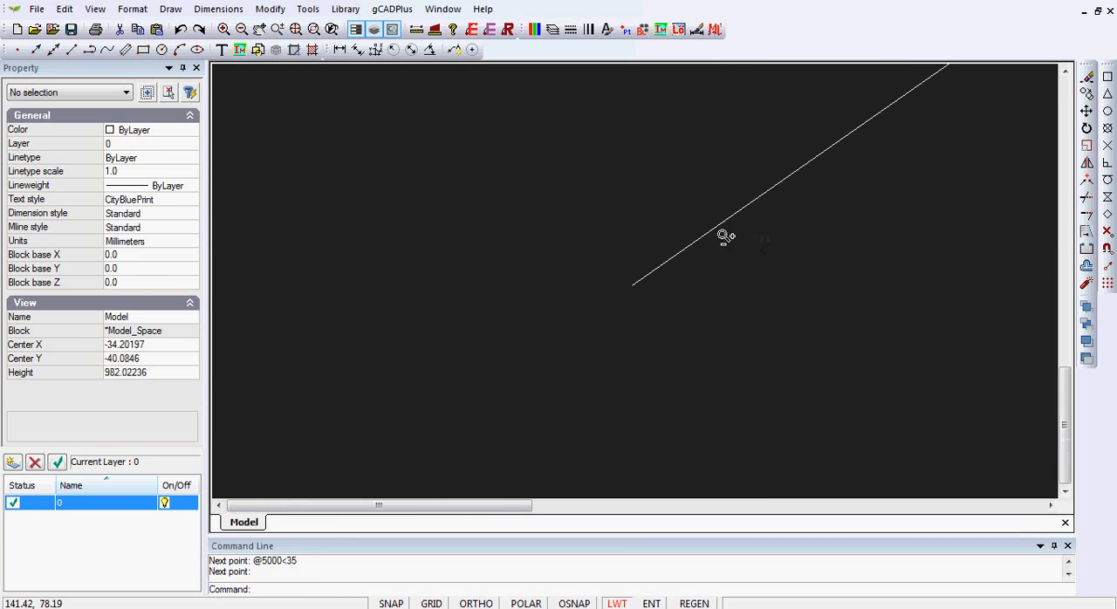
right_click(771, 230)
left_click(848, 290)
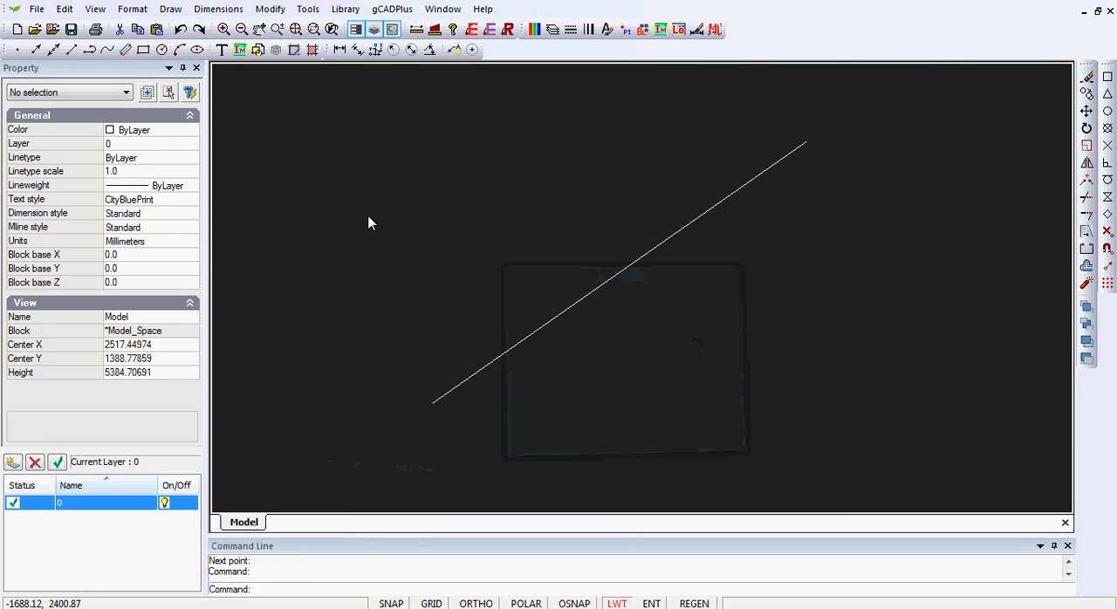
left_click(345, 9)
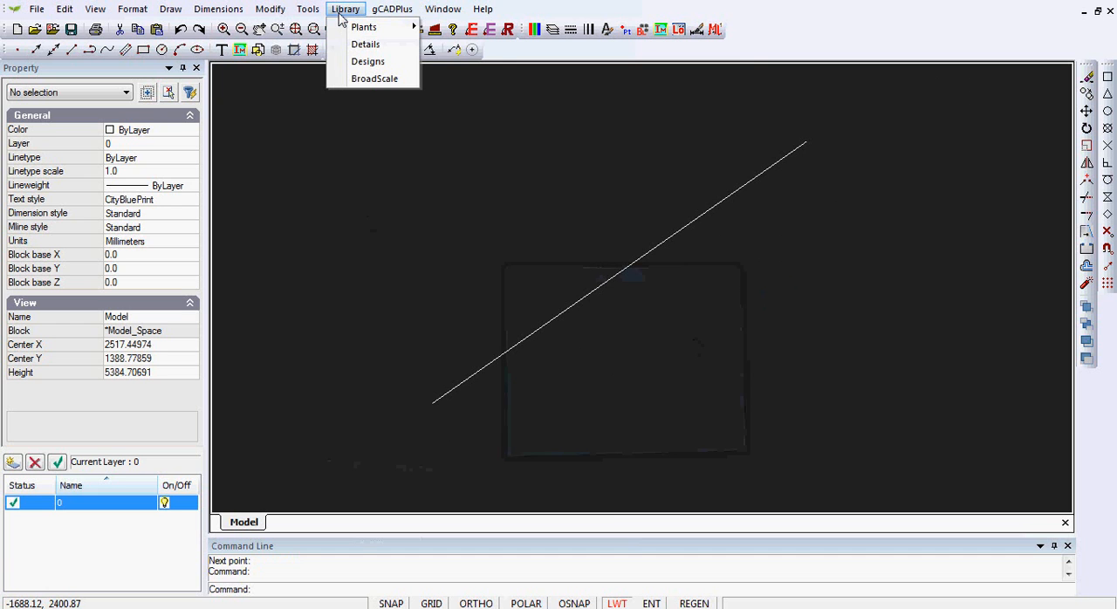
mouse_move(377, 32)
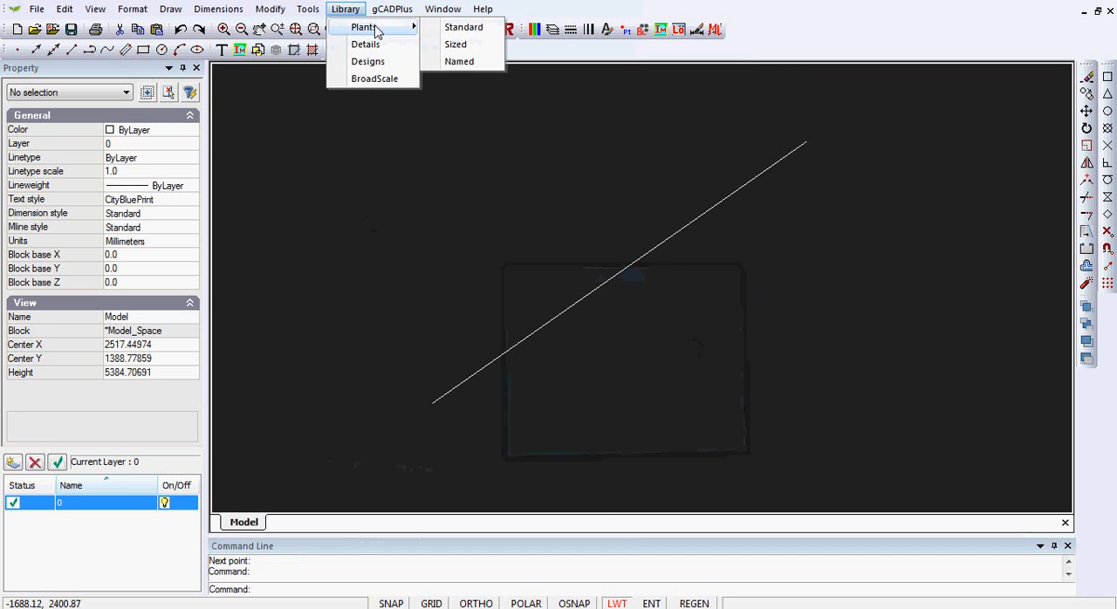
left_click(455, 43)
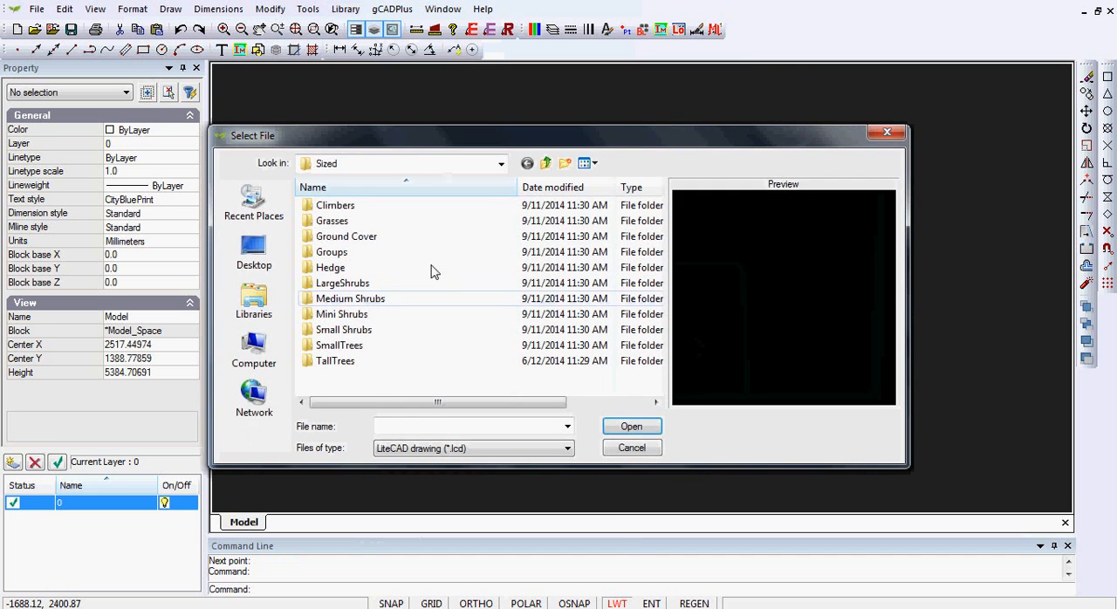
double_click(314, 361)
scroll(493, 356, "down", 2)
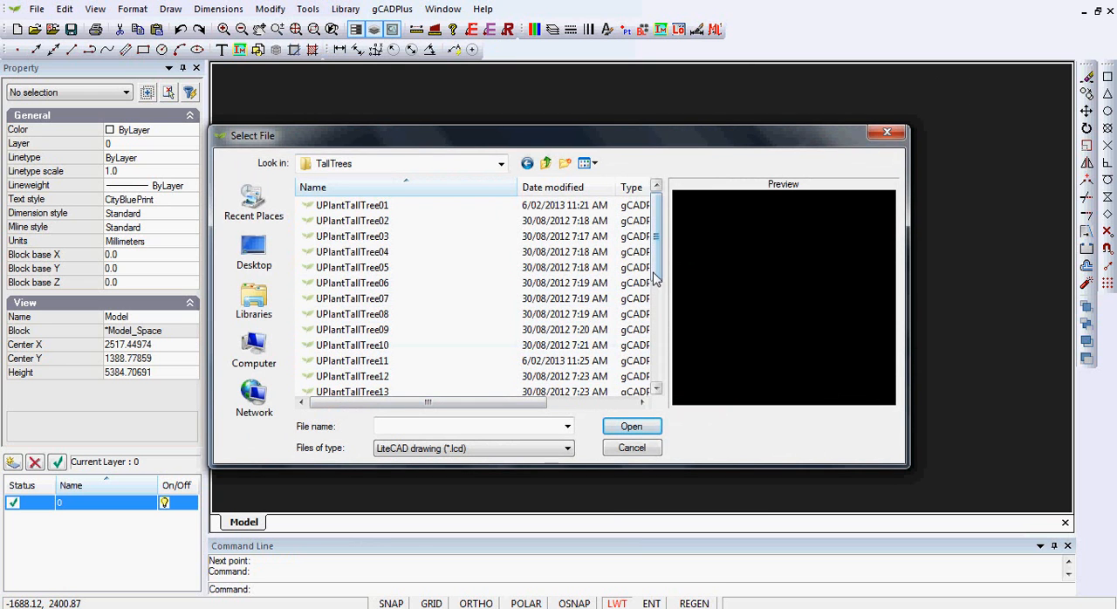
left_click(375, 380)
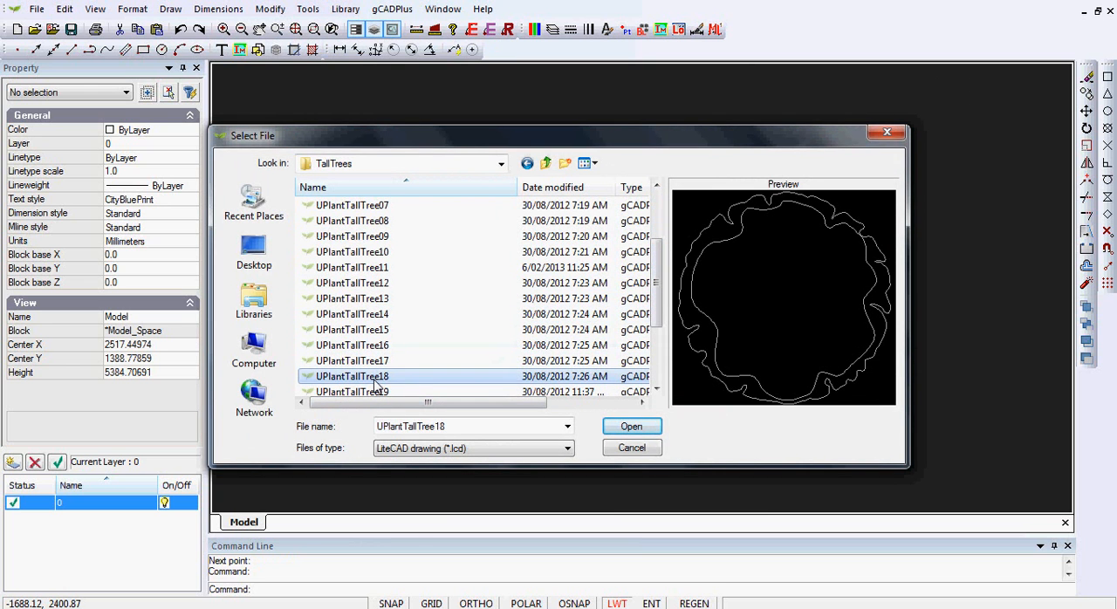
key("Down")
key("Down")
key("Down")
key("Down")
key("Down")
key("Down")
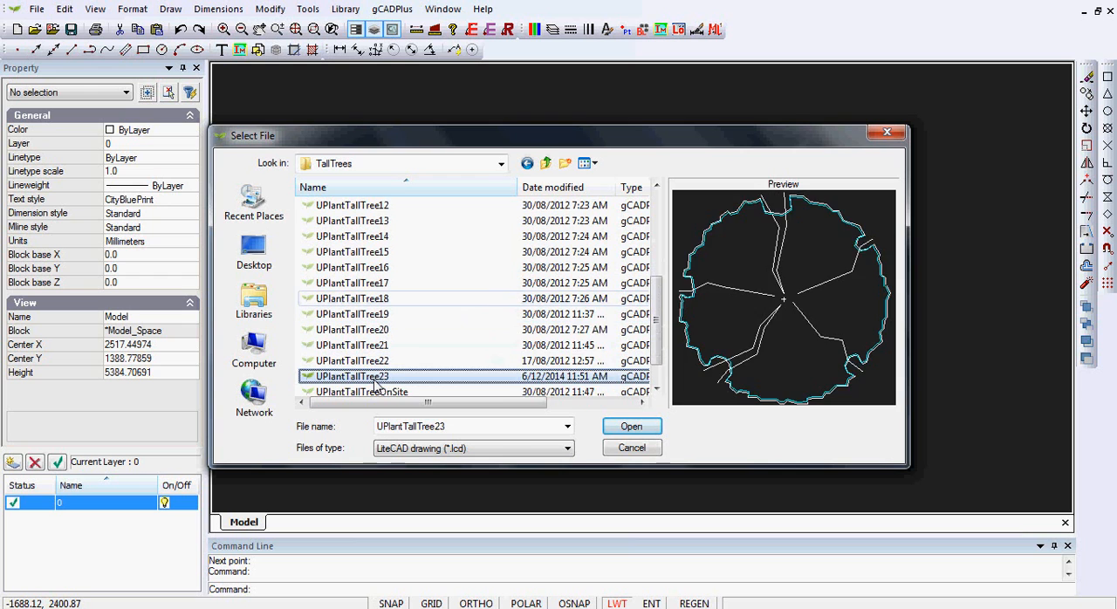
key("Up")
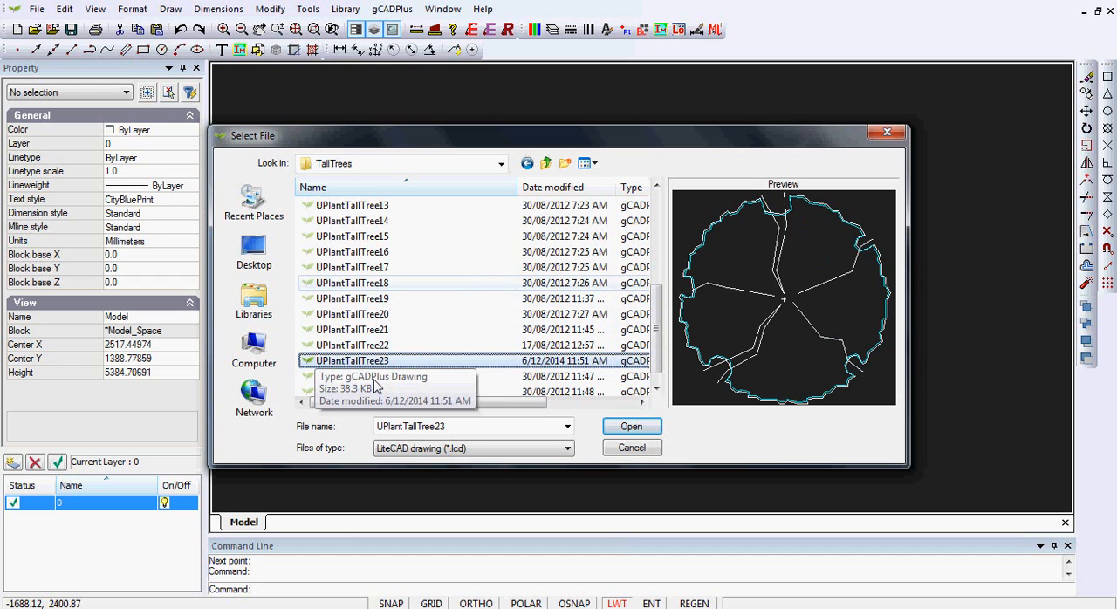
left_click(631, 427)
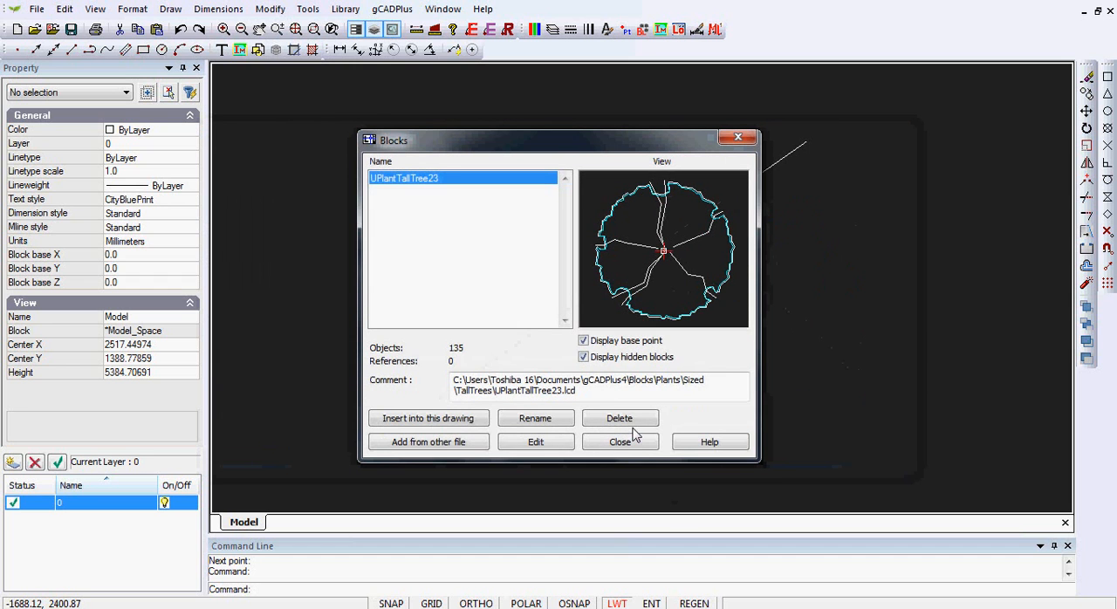
Step: Insert the UPlantTallTree23 block at uniform scale 1.0 above the upper part of the line, at about 2960, 3540
left_click(447, 422)
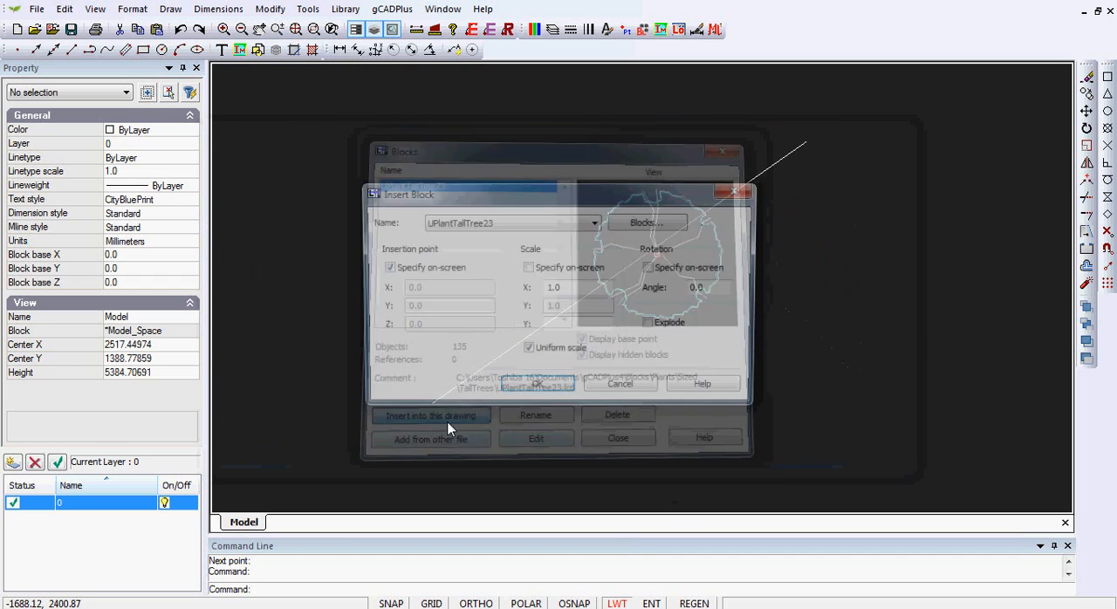
left_click(526, 390)
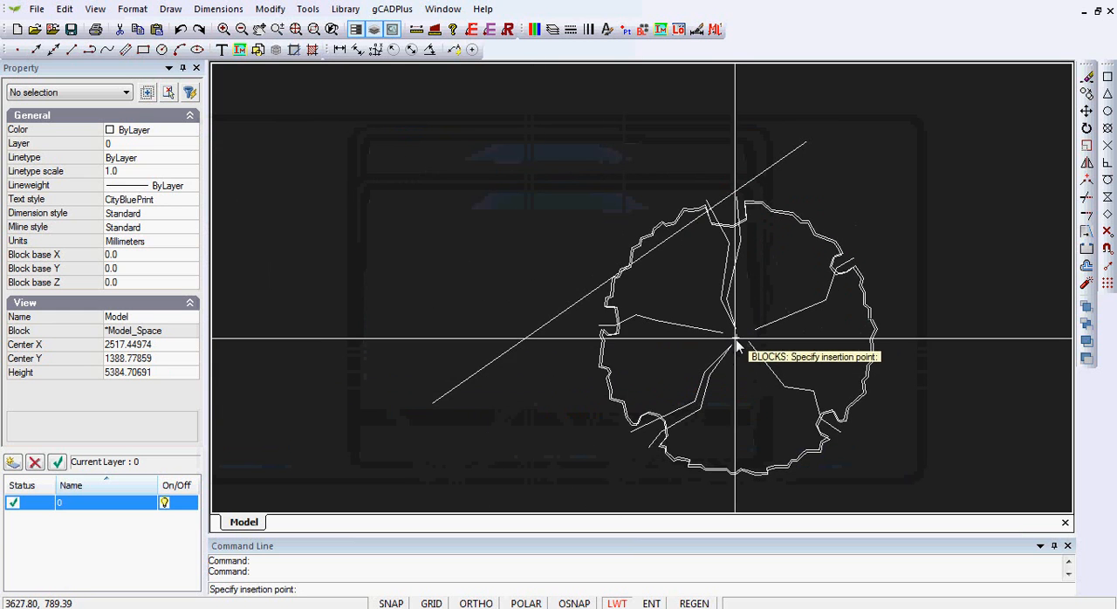
left_click(697, 203)
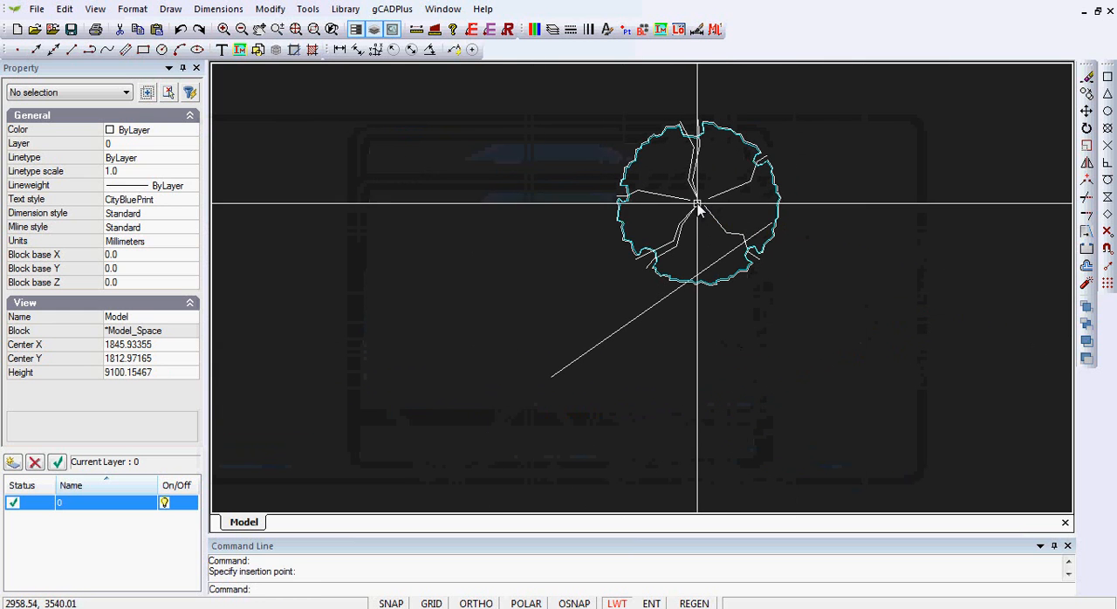